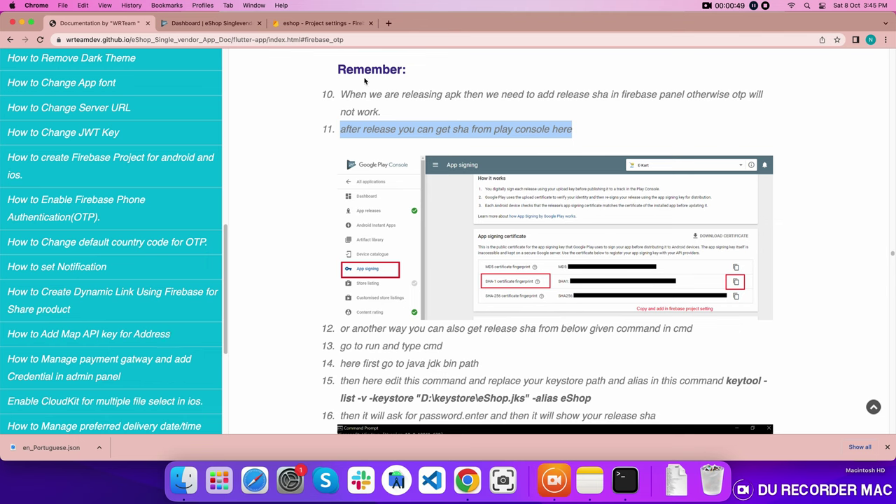
# - Switch to Notes and start a new line in the OTP note reading "Go to google play store"
pyautogui.scroll(-1, 557, 154)
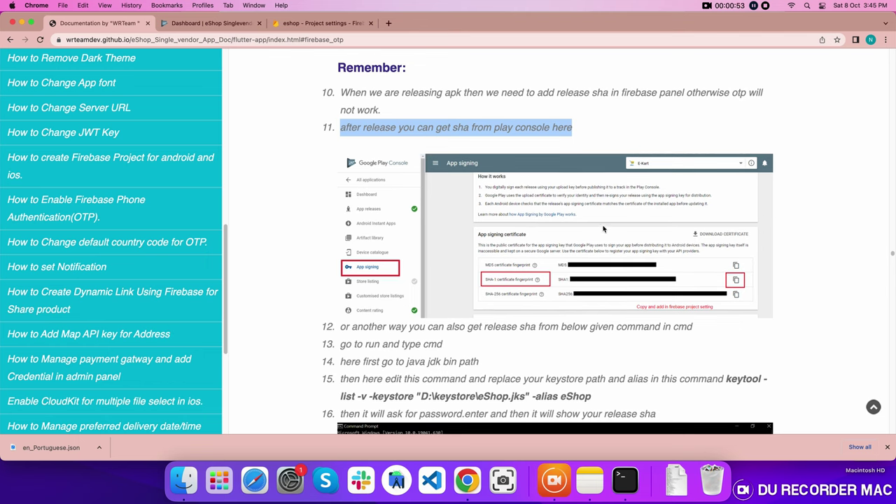
pyautogui.click(591, 480)
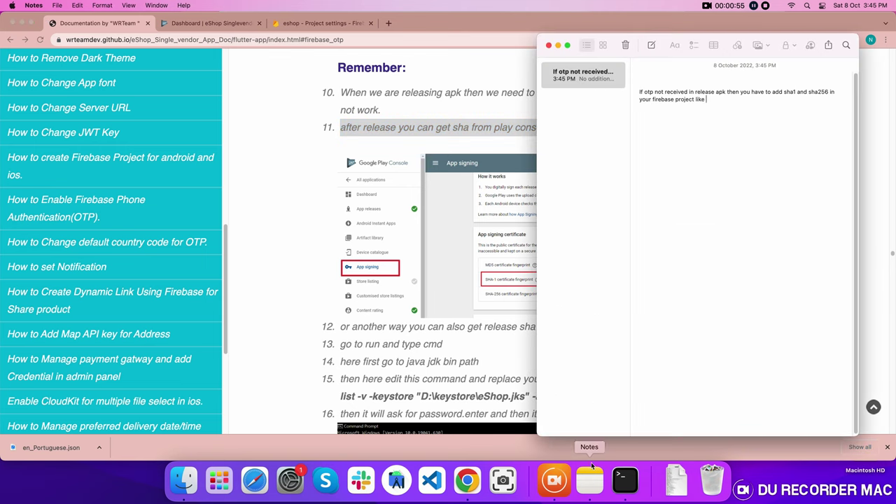
pyautogui.write('G')
pyautogui.write('o to your')
pyautogui.press('BackSpace')
pyautogui.press('BackSpace')
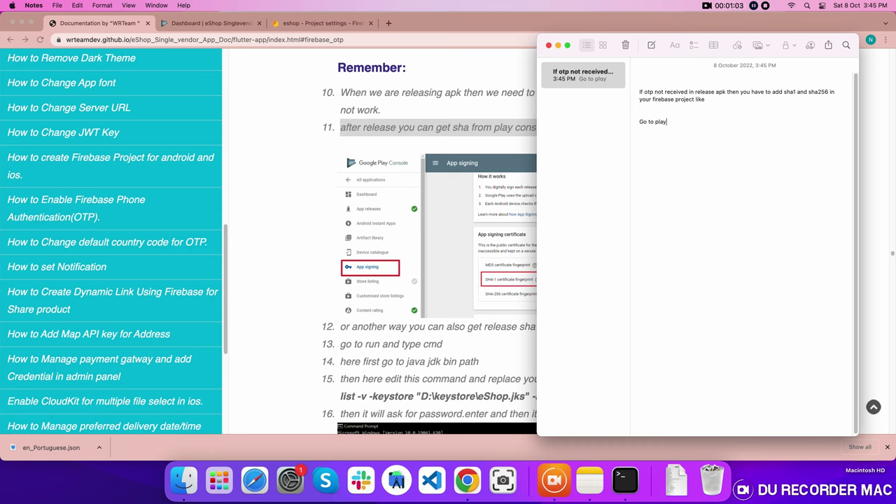
pyautogui.press('BackSpace')
pyautogui.press('BackSpace')
pyautogui.write('googgle play store')
# - Show the Play Console dashboard, then extend the note with "console and select your app from your app list" and "And now Go to"
pyautogui.click(214, 28)
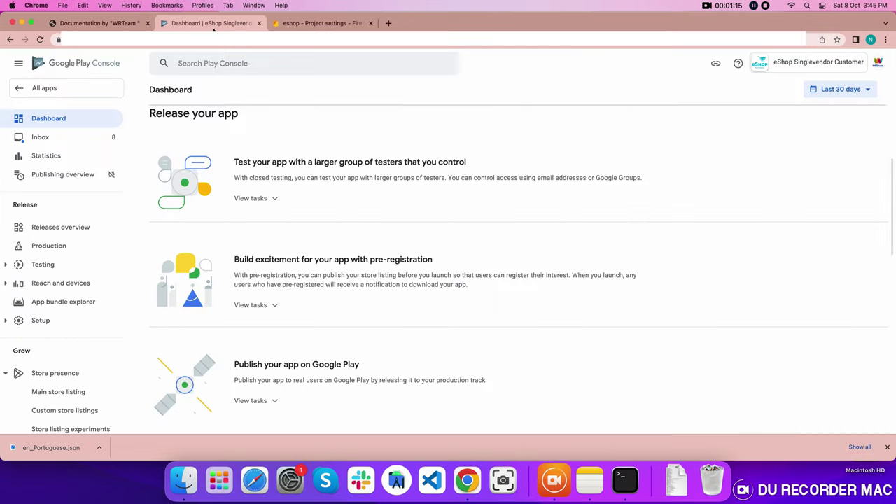
pyautogui.click(589, 479)
pyautogui.write('console and select ')
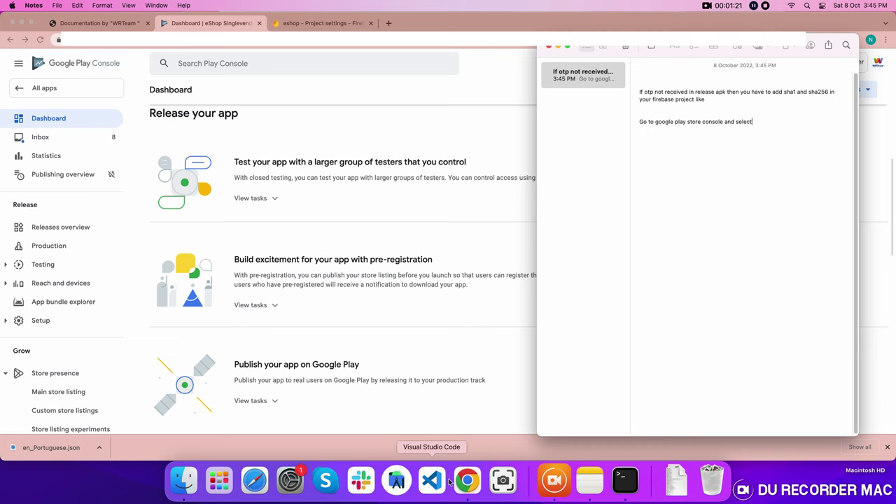
pyautogui.write('your app from your app list')
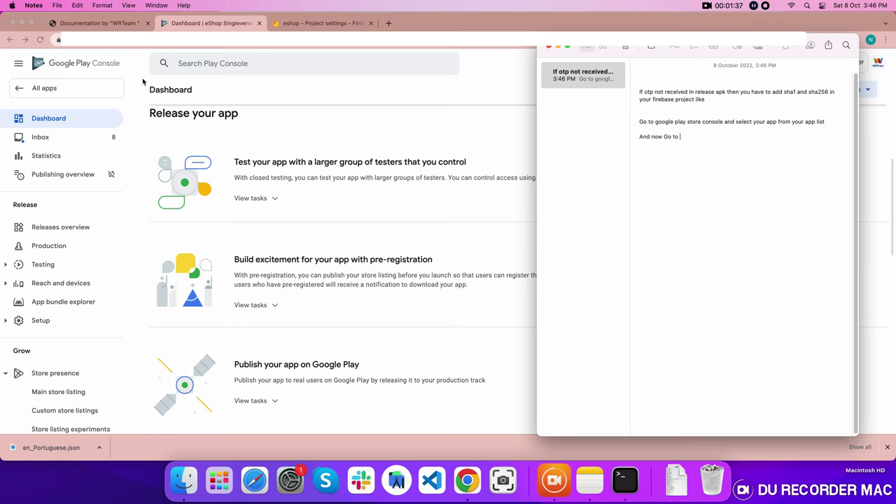
# - Expand the Setup section in Play Console and complete the note's line with "Set Up -> App Integrity"
pyautogui.click(6, 324)
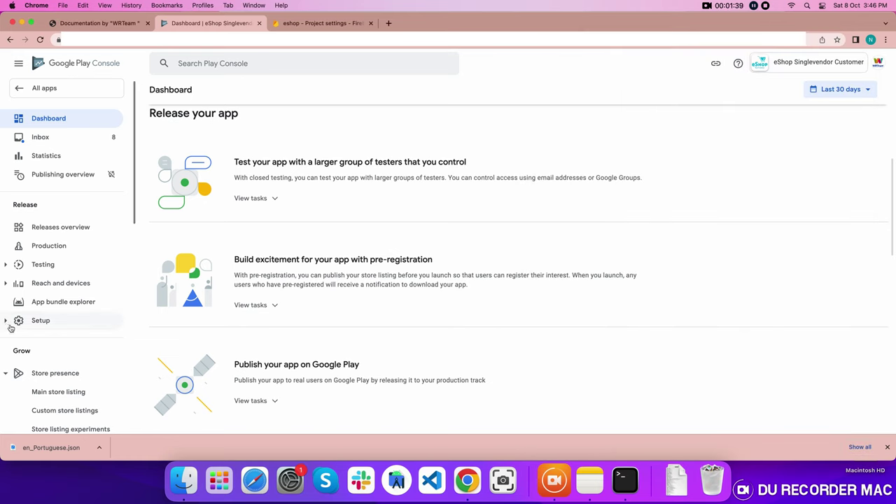
pyautogui.click(6, 322)
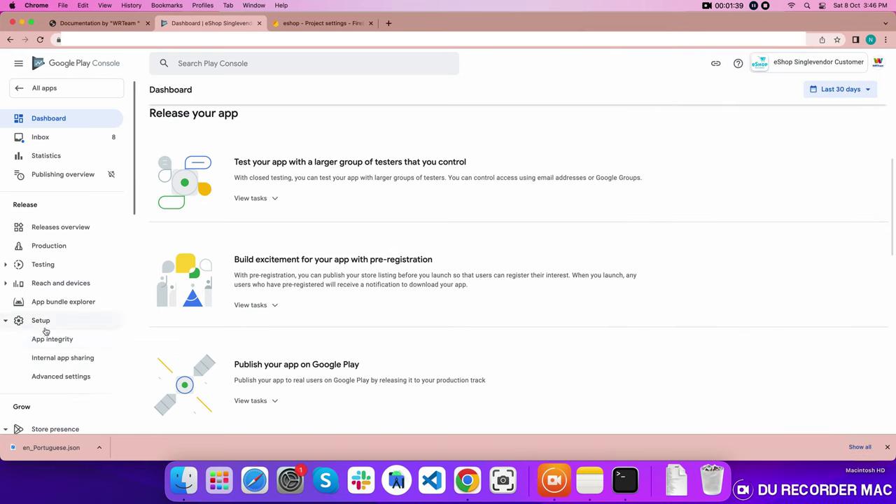
pyautogui.click(590, 480)
pyautogui.write('Set Up ->')
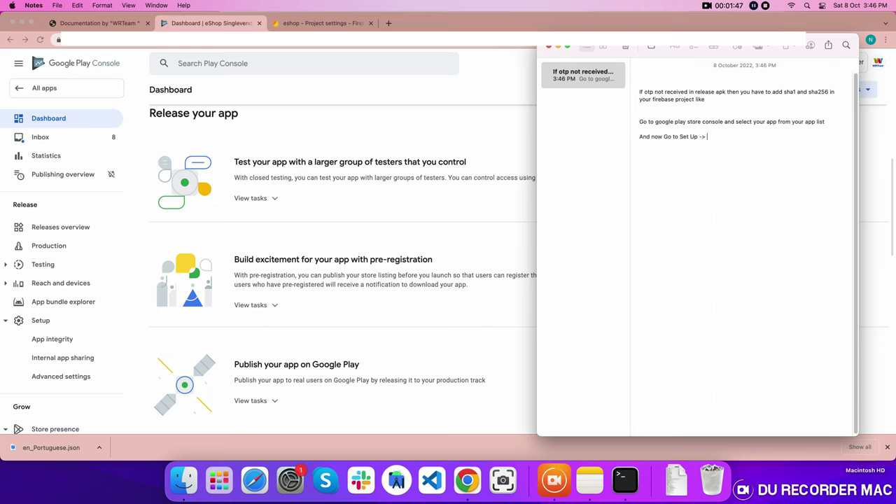
pyautogui.write('App Integ')
# - Open the App integrity page in Play Console and add "You can see hete App signing go there" to the note
pyautogui.click(56, 342)
pyautogui.click(55, 342)
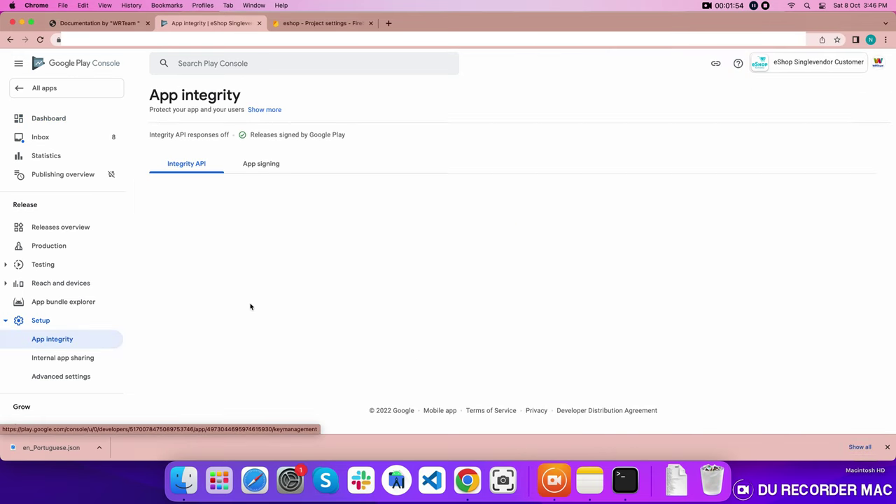
pyautogui.click(589, 479)
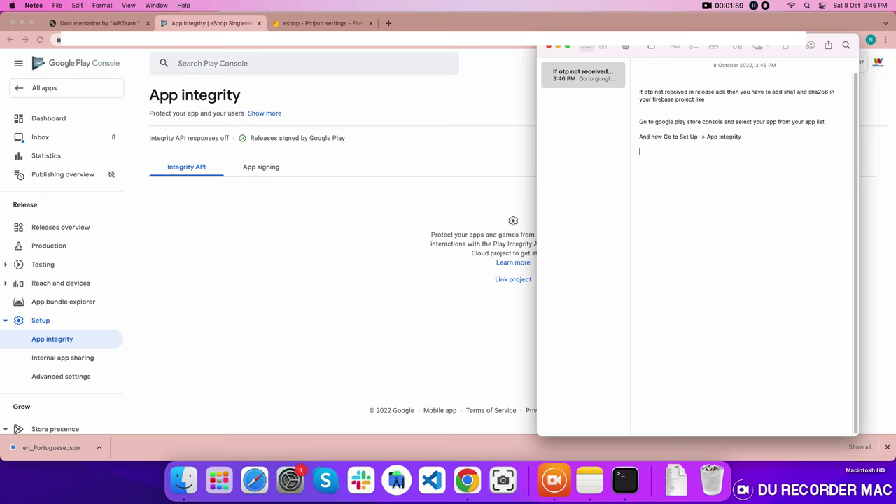
pyautogui.write('You can see hete App signing go there')
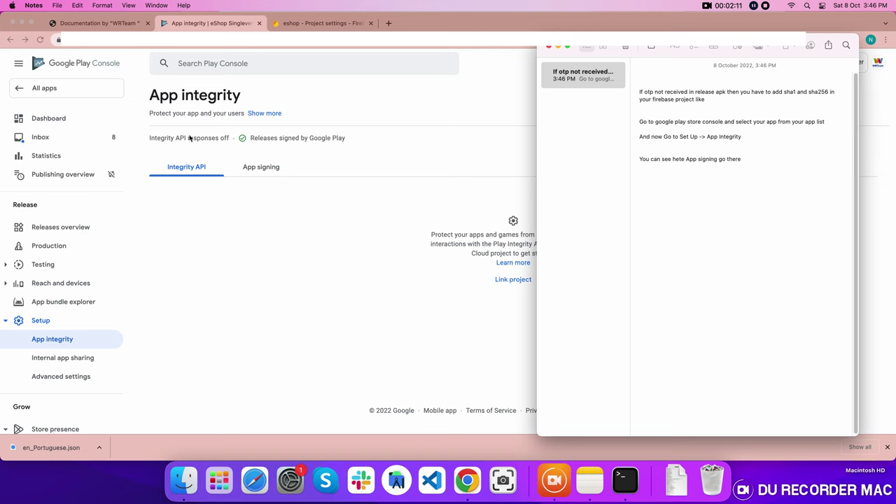
# - Open the App signing details in Play Console and bring the app signing key certificate fingerprints into view
pyautogui.click(250, 172)
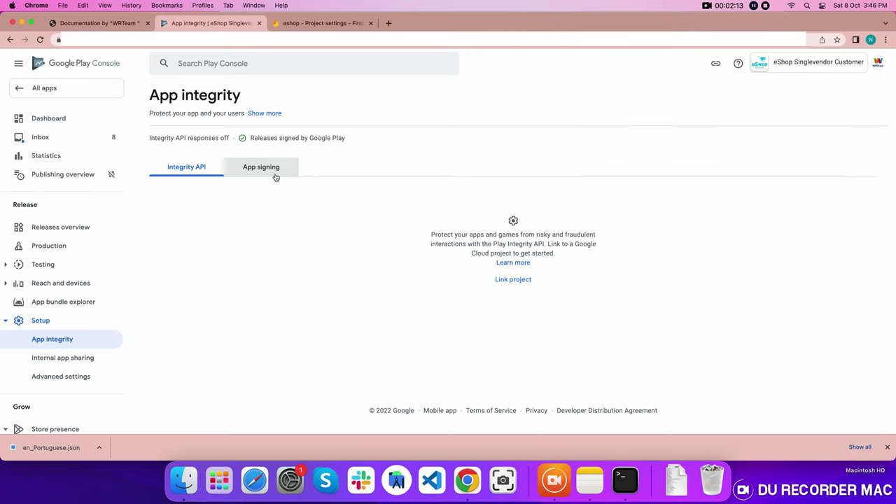
pyautogui.click(274, 170)
pyautogui.scroll(-1, 481, 268)
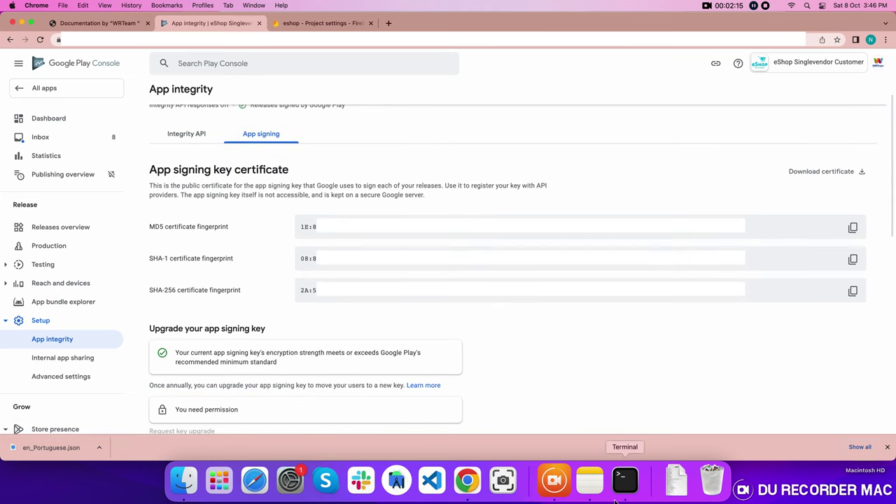
# - Add "you can see sha1 and sha256 here" and "copy one by one and paste into your firebase project" to the note
pyautogui.click(590, 480)
pyautogui.write('you can see sha1 abd sha256 ')
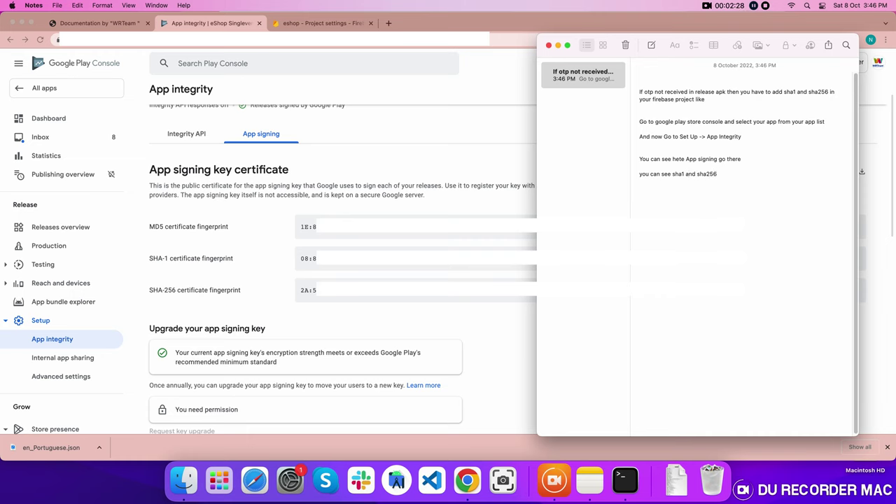
pyautogui.write('here')
pyautogui.press('Return')
pyautogui.write('copy one bt one and paste into your firebase project')
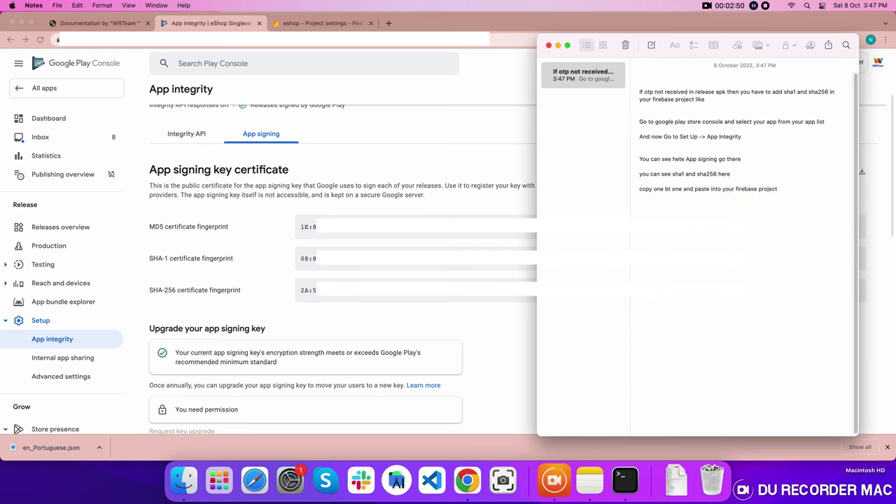
pyautogui.click(672, 189)
pyautogui.press('BackSpace')
pyautogui.write('y')
pyautogui.tripleClick(788, 210)
# - Copy the SHA-1 certificate fingerprint from Play Console and save it as a new fingerprint for the eshop Android app in Firebase
pyautogui.click(415, 235)
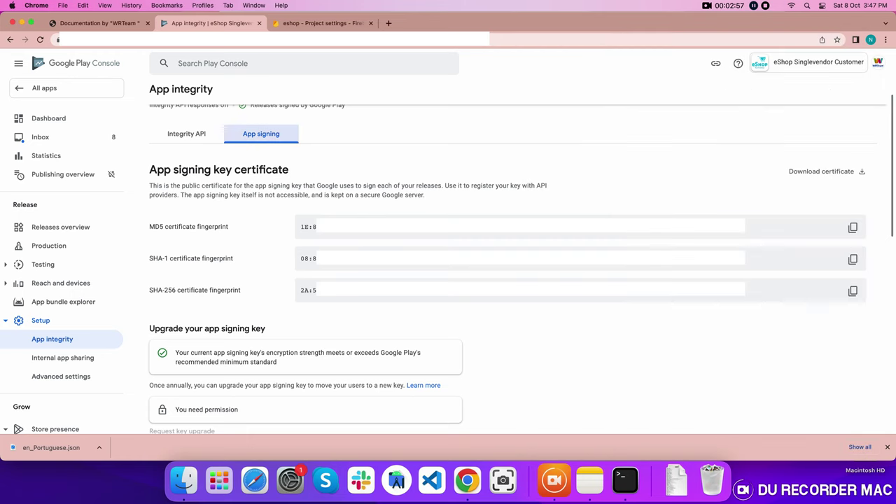
pyautogui.click(853, 260)
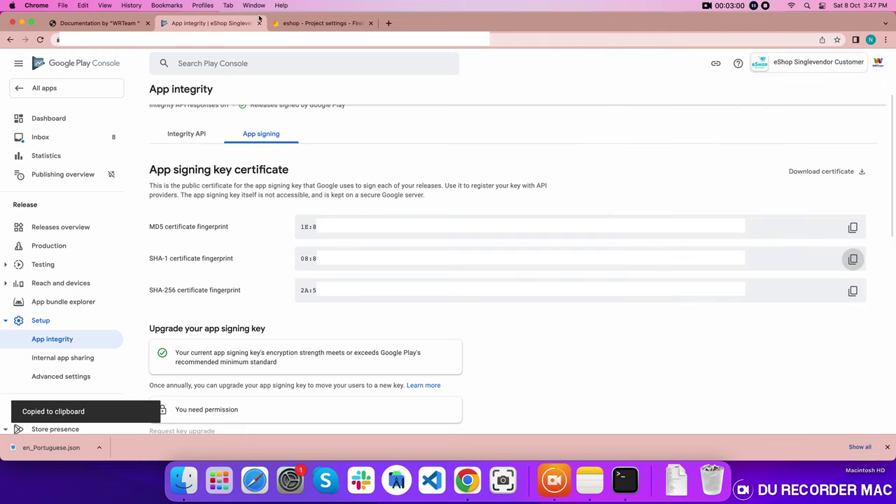
pyautogui.click(306, 24)
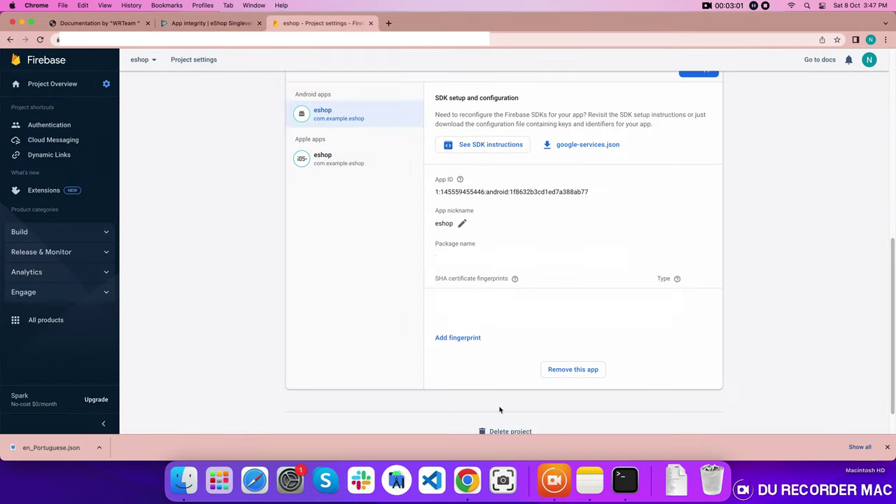
pyautogui.click(458, 338)
pyautogui.press('cmd+v')
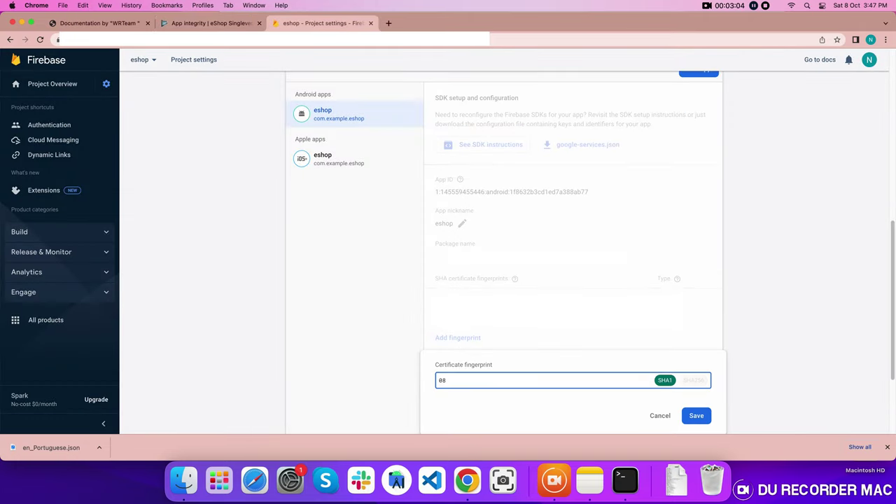
pyautogui.click(696, 415)
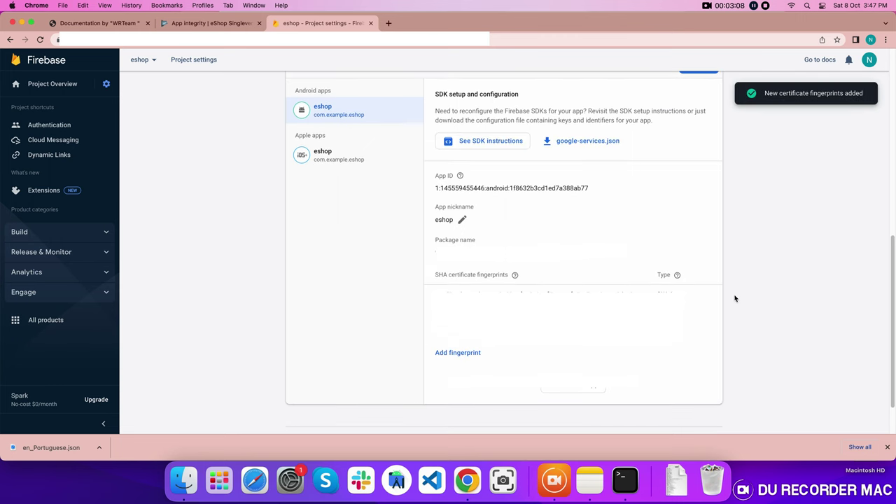
# - Copy the SHA-256 certificate fingerprint from Play Console and save it as another fingerprint for the eshop Android app in Firebase
pyautogui.click(224, 23)
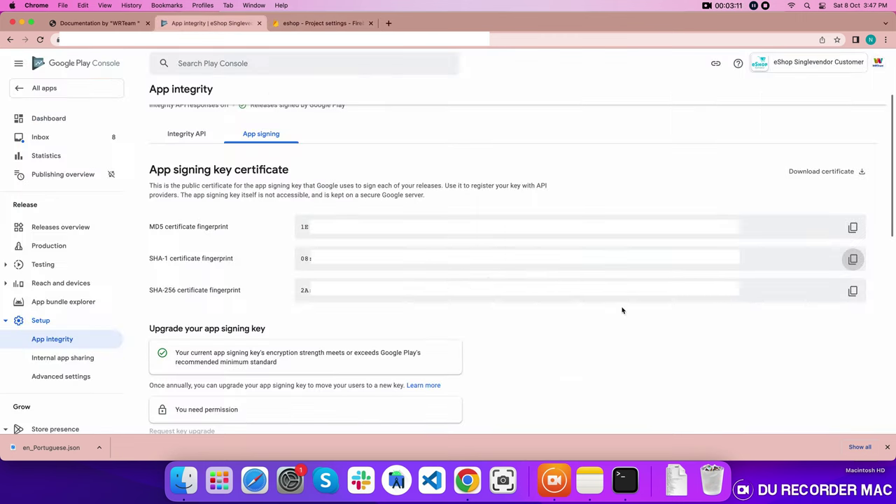
pyautogui.click(854, 290)
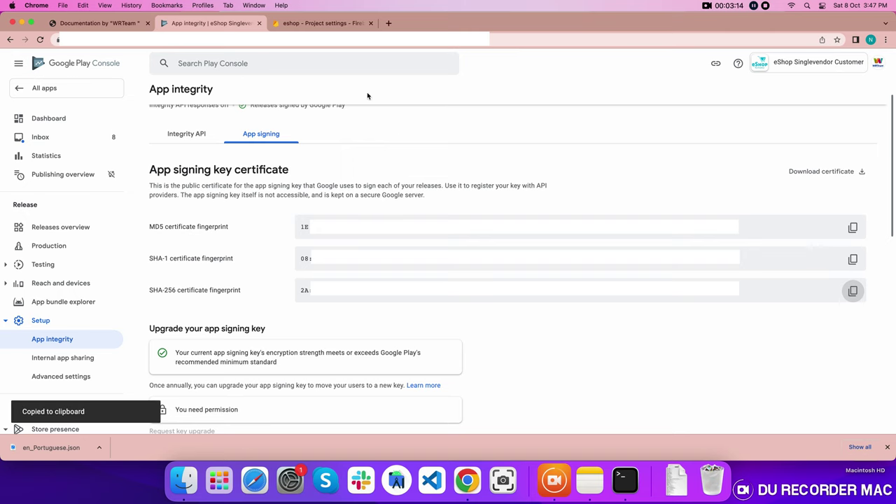
pyautogui.click(319, 23)
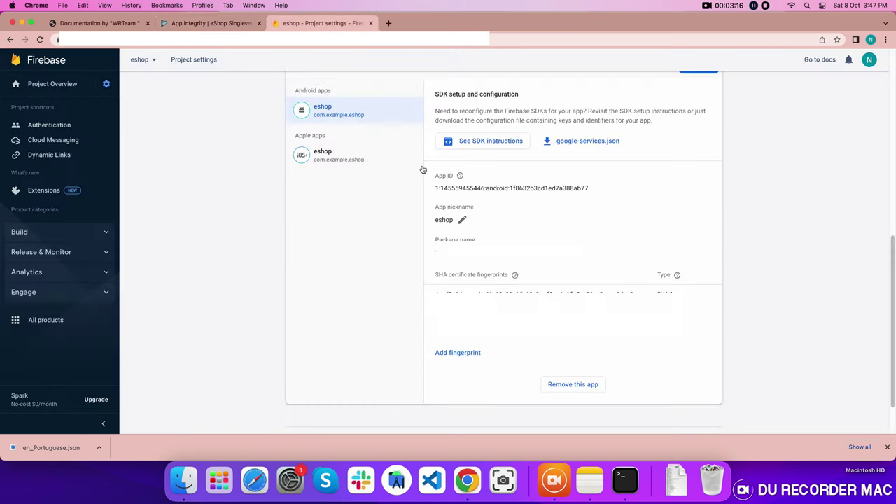
pyautogui.click(473, 353)
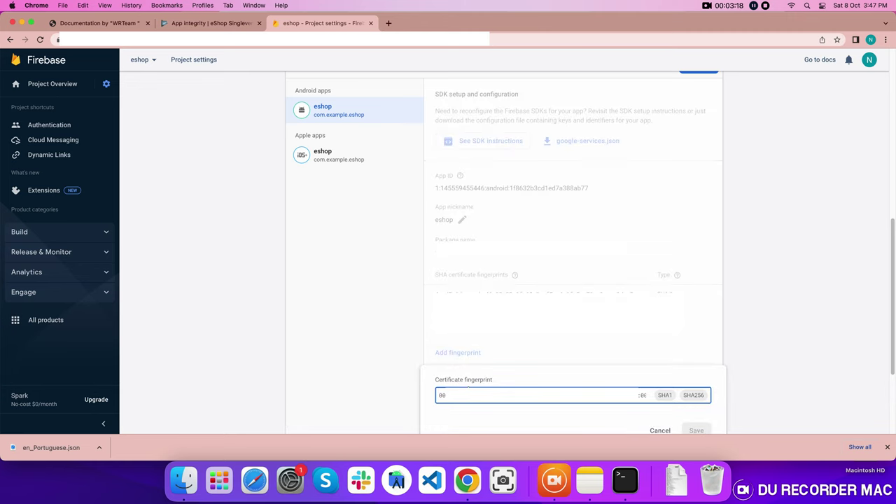
pyautogui.scroll(-2, 648, 360)
pyautogui.click(695, 359)
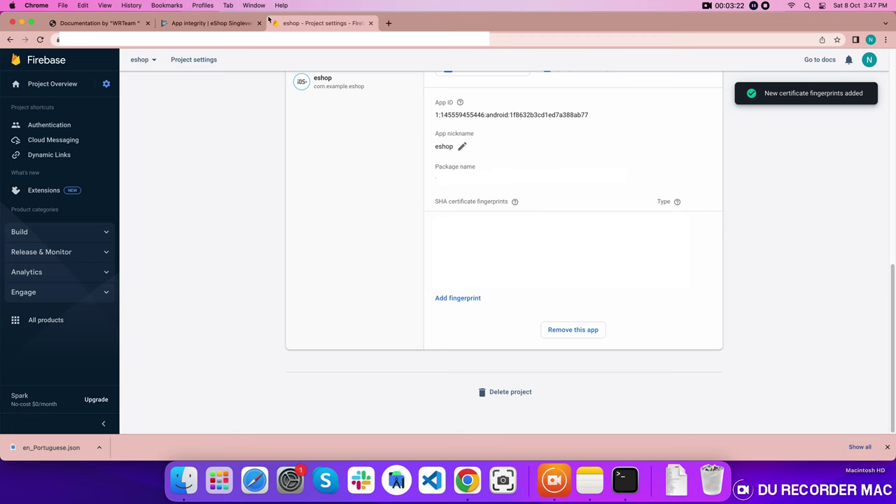
# - Add the lines "done now" and "or you can get sha1 and sha256 another way like here" to the note
pyautogui.press('super+Tab')
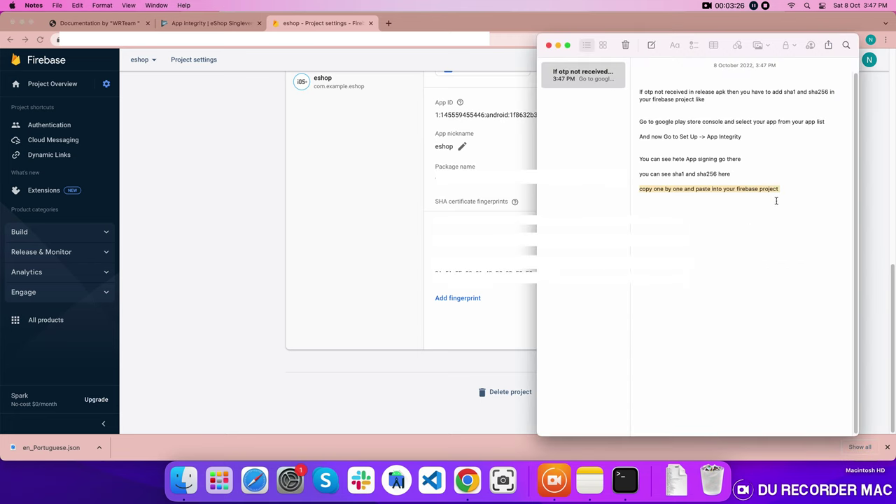
pyautogui.write('done now')
pyautogui.press('Return')
pyautogui.write('or you can add')
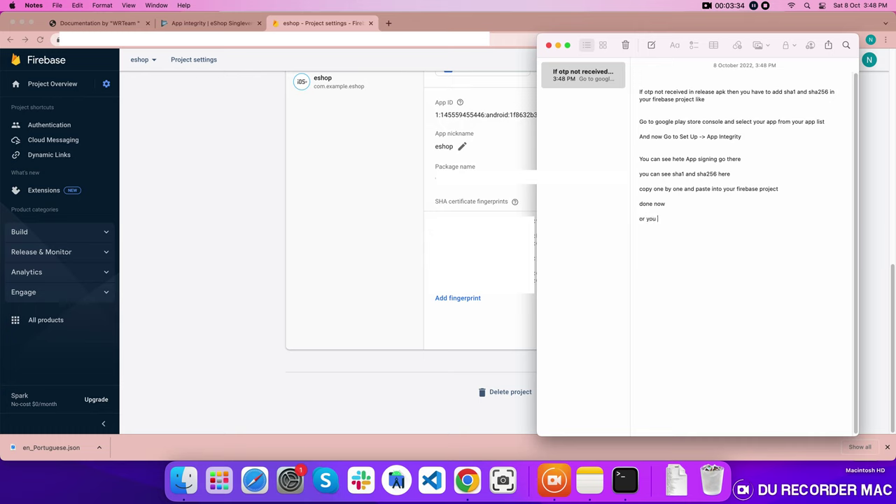
pyautogui.press('BackSpace')
pyautogui.press('BackSpace')
pyautogui.press('BackSpace')
pyautogui.write('get sga')
pyautogui.press('BackSpace')
pyautogui.press('BackSpace')
pyautogui.write('ha1 and sha256 in')
pyautogui.press('BackSpace')
pyautogui.write('another way likje here')
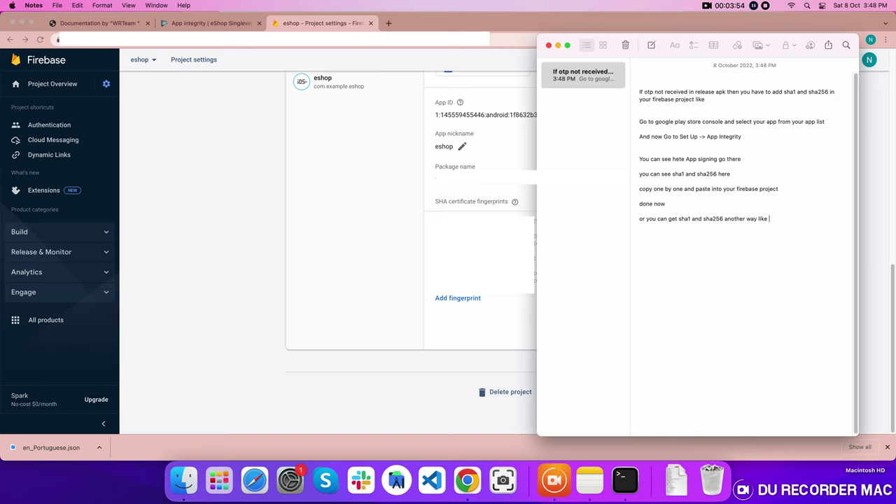
# - Review the documentation's instructions 12 to 14 on getting the release SHA from the command line, highlighting their text
pyautogui.click(108, 24)
pyautogui.scroll(-1, 634, 196)
pyautogui.scroll(-3, 639, 219)
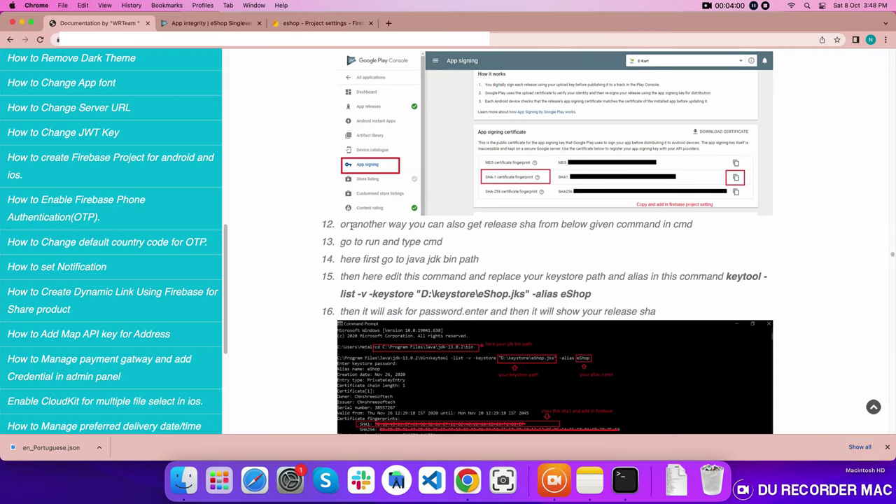
pyautogui.moveTo(342, 224); pyautogui.dragTo(501, 265)
pyautogui.scroll(-2, 501, 265)
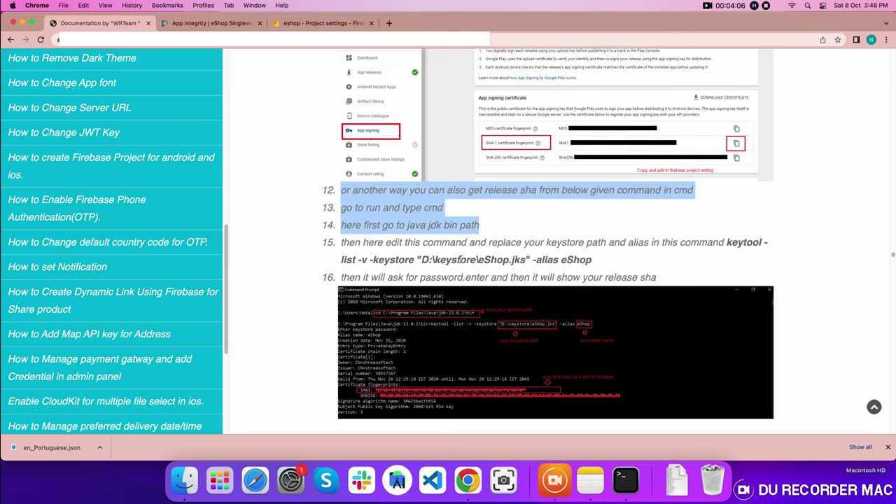
# - Find and launch Terminal, and place its window above the documentation's Command Prompt example
pyautogui.click(210, 478)
pyautogui.write('terminal')
pyautogui.press('Return')
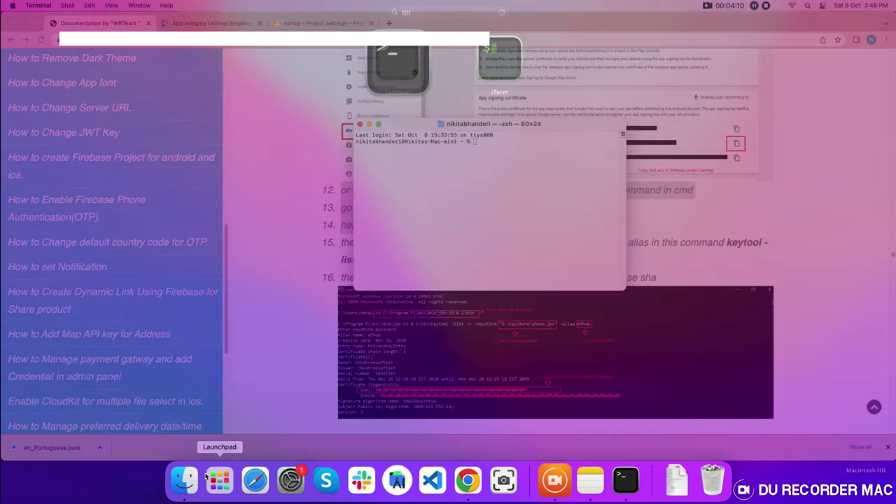
pyautogui.moveTo(474, 129); pyautogui.dragTo(427, 105)
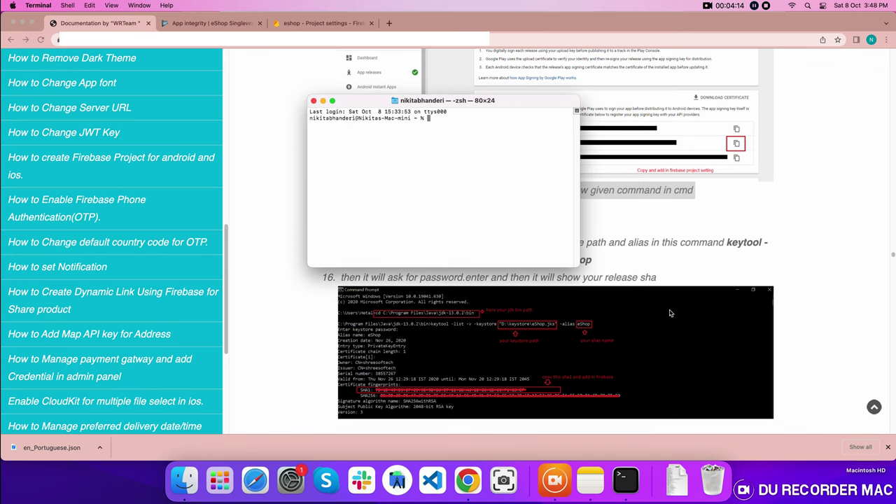
# - Switch to Notes and add the lines "open your terminal" and "And now copy command" to the note
pyautogui.click(588, 490)
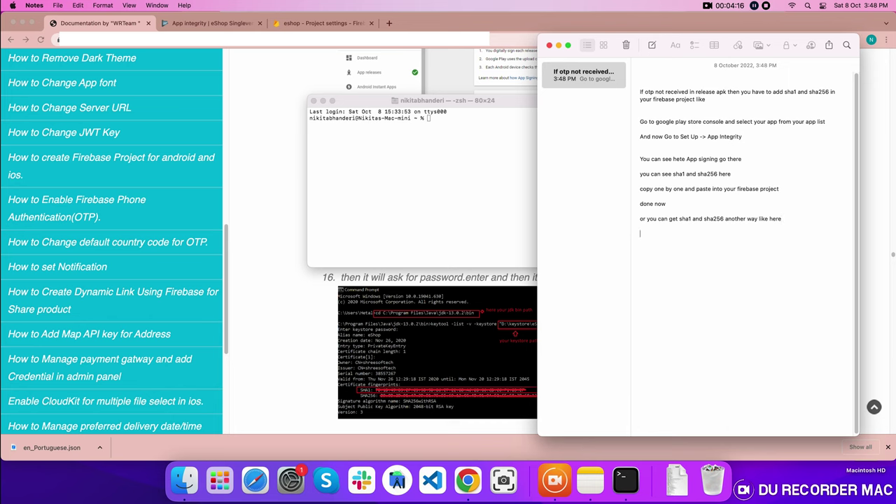
pyautogui.write('your')
pyautogui.write(' terminal  And')
pyautogui.write(' now cop')
pyautogui.write('y command')
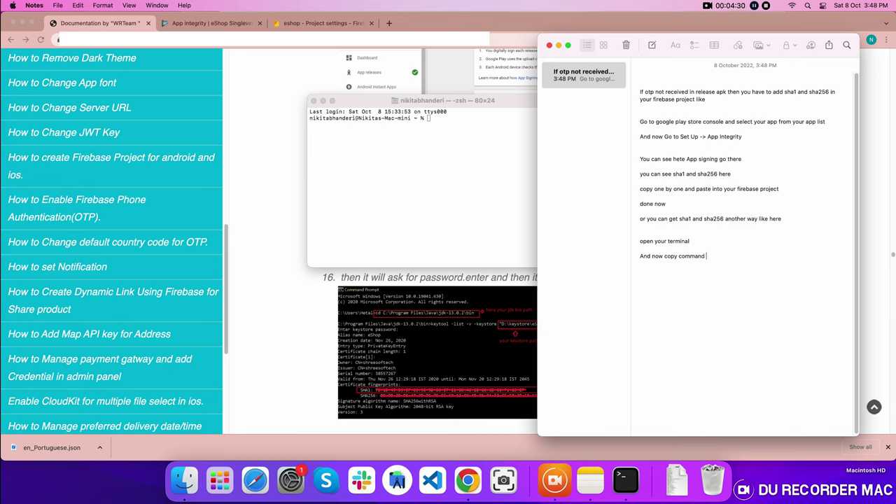
# - Copy "keytool -list -v -keystore" from instruction 15 of the documentation and add it to the end of the note
pyautogui.click(295, 287)
pyautogui.click(489, 209)
pyautogui.moveTo(727, 242); pyautogui.dragTo(415, 260)
pyautogui.rightClick(390, 261)
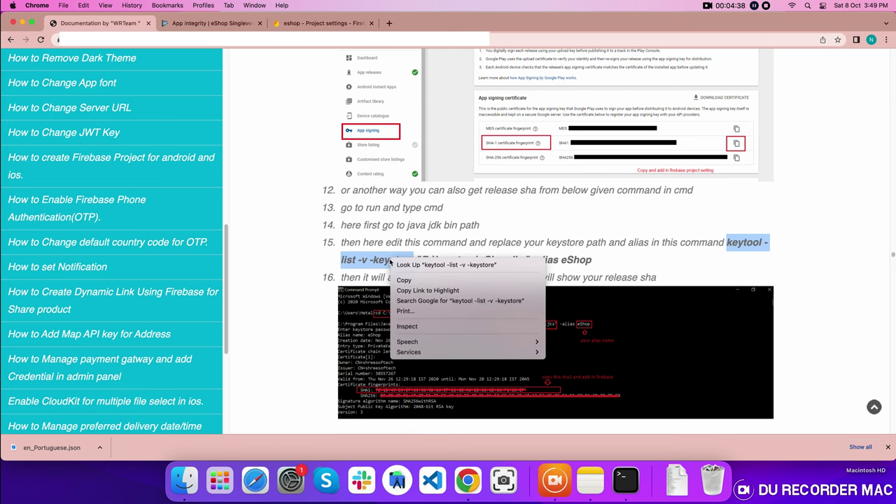
pyautogui.click(409, 281)
pyautogui.click(599, 487)
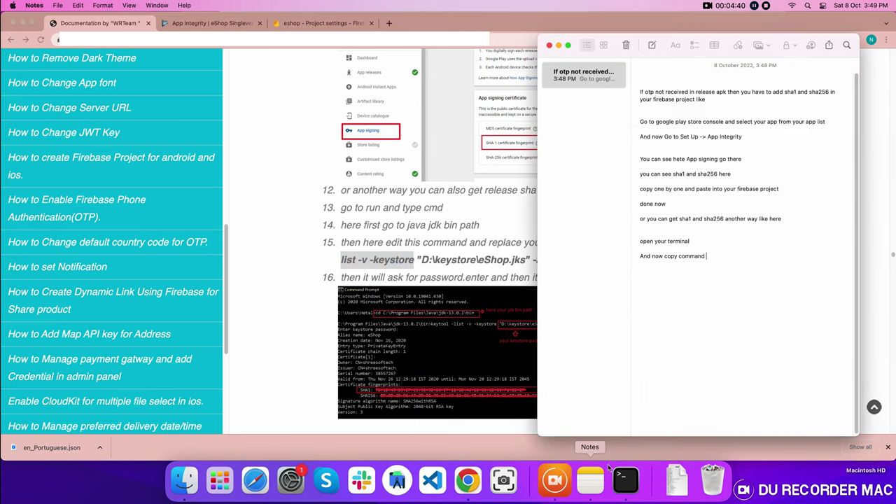
pyautogui.press('super+v')
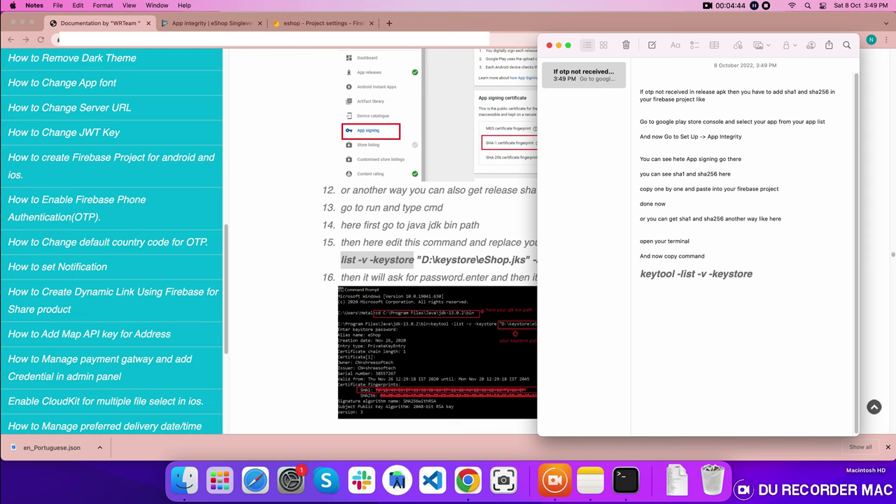
# - Add the line "copy this command and paste into your terminal" below the keytool command in the note
pyautogui.write('copy this comma')
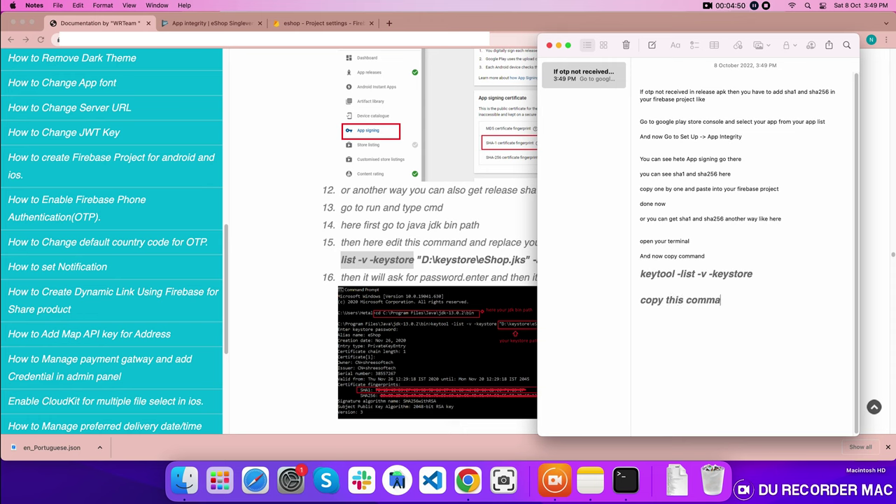
pyautogui.write('nd and paste into')
pyautogui.write('r terminal')
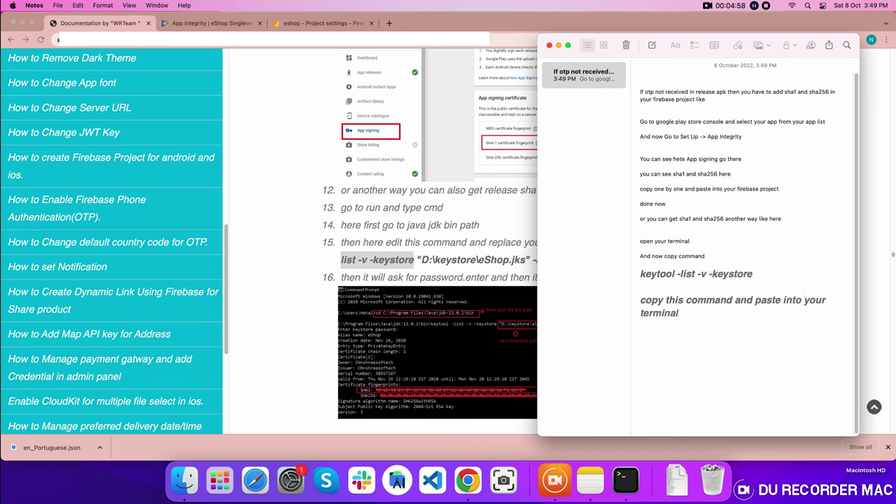
# - Switch to Terminal and enter the copied "keytool -list -v -keystore" text at the prompt without running it
pyautogui.click(464, 225)
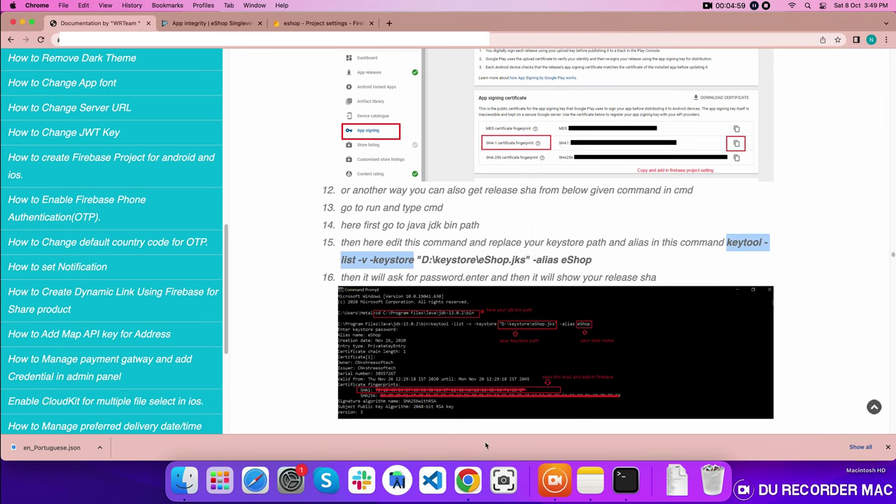
pyautogui.click(626, 480)
pyautogui.press('super+v')
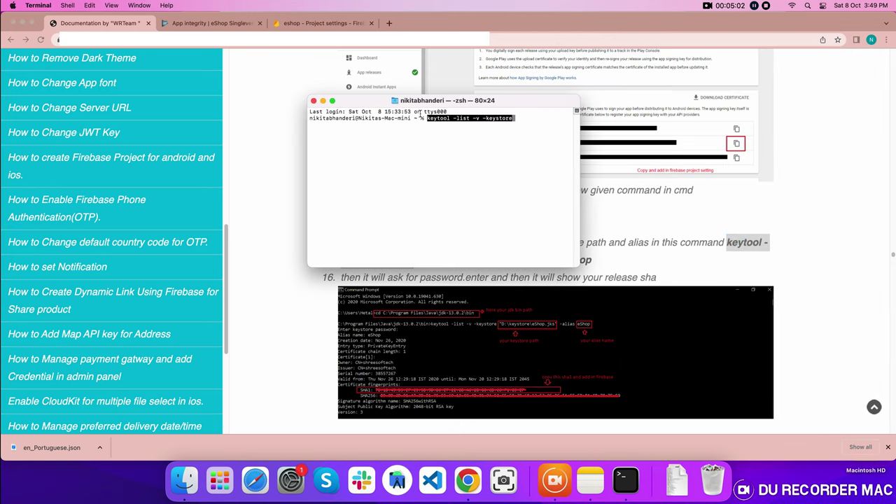
# - Copy the sample path "D:\keystore\eShop.jks" from the documentation's instruction 15 into the note below the terminal line
pyautogui.click(629, 243)
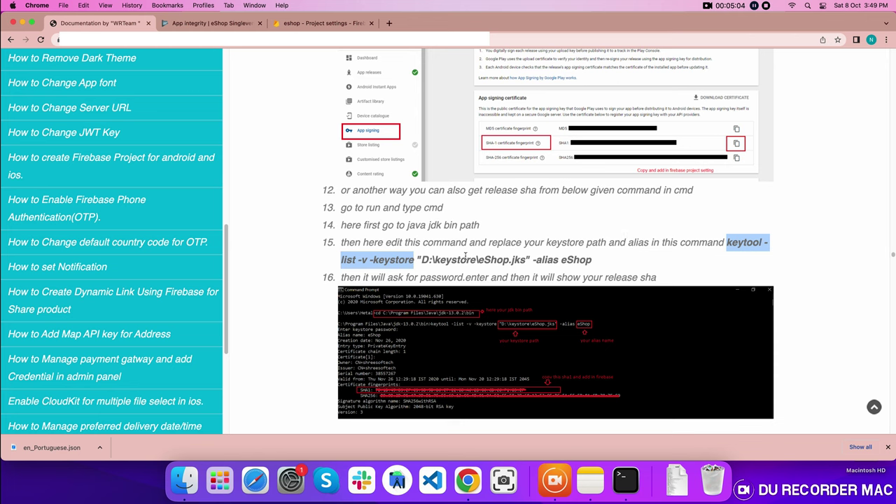
pyautogui.moveTo(418, 260); pyautogui.dragTo(530, 257)
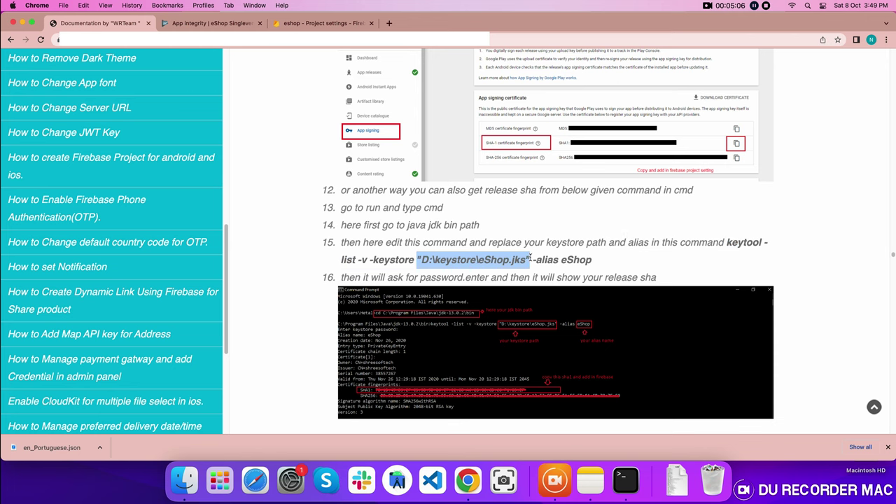
pyautogui.click(625, 480)
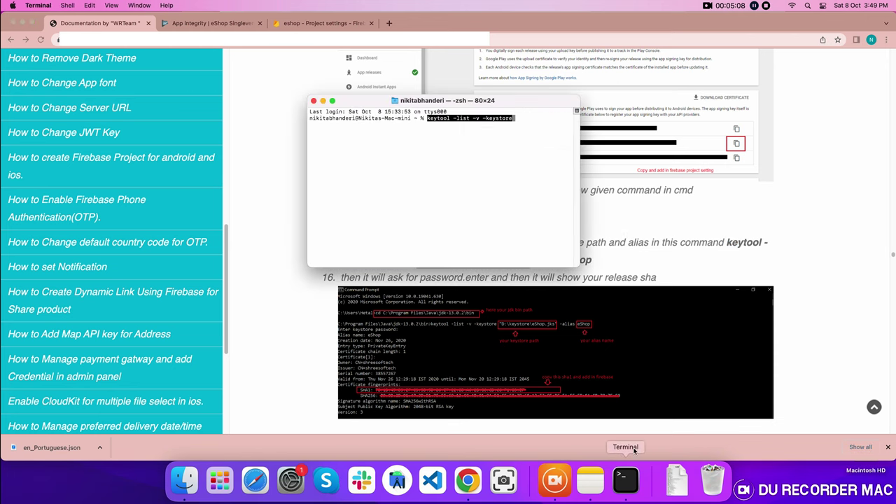
pyautogui.click(590, 480)
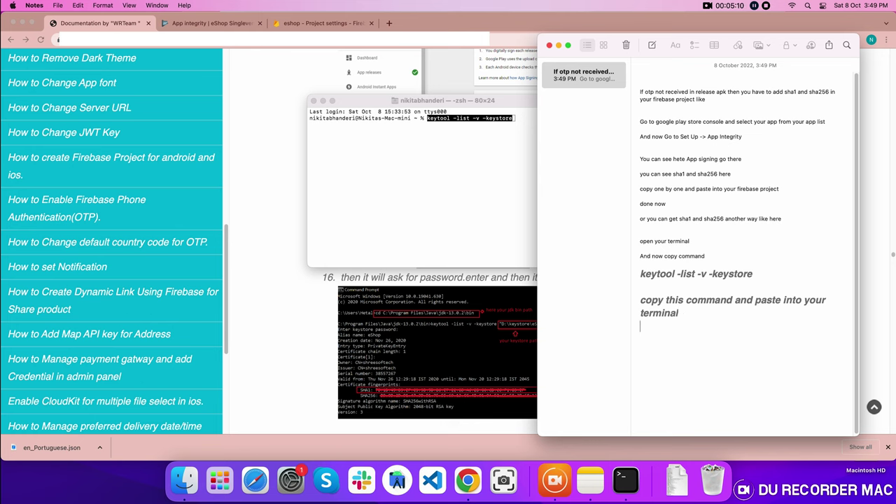
pyautogui.press('super+v')
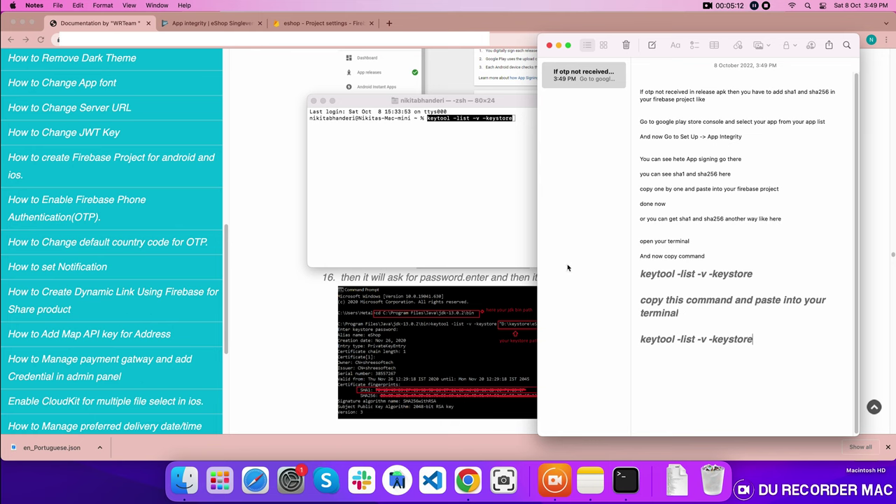
pyautogui.click(477, 311)
pyautogui.rightClick(424, 258)
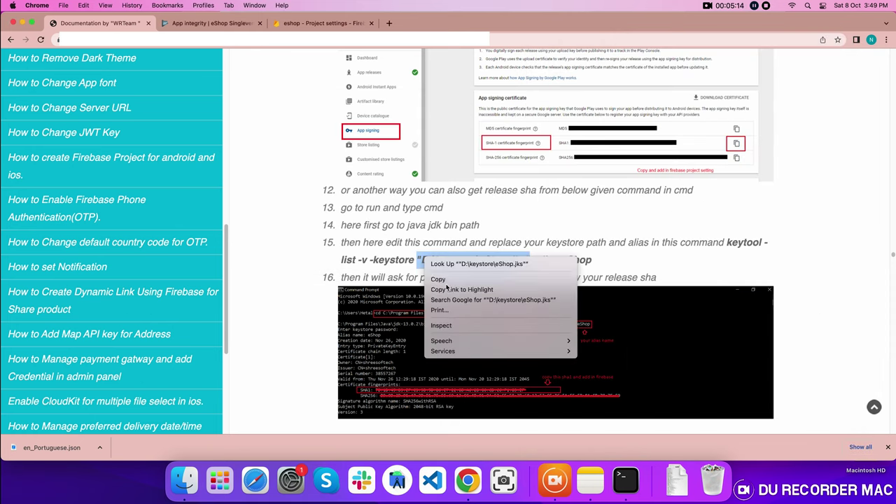
pyautogui.click(438, 279)
pyautogui.click(590, 481)
pyautogui.moveTo(763, 343); pyautogui.dragTo(634, 342)
pyautogui.press('super+v')
# - Add the line "this is your jks file location so here add your jsk file location" to the note
pyautogui.press('Return')
pyautogui.press('Return')
pyautogui.write('this is ')
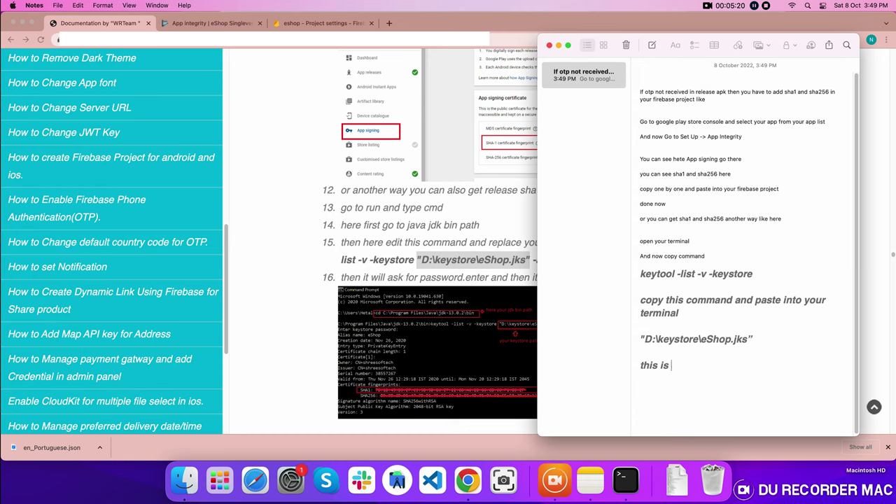
pyautogui.write('your jks file location so here add your ')
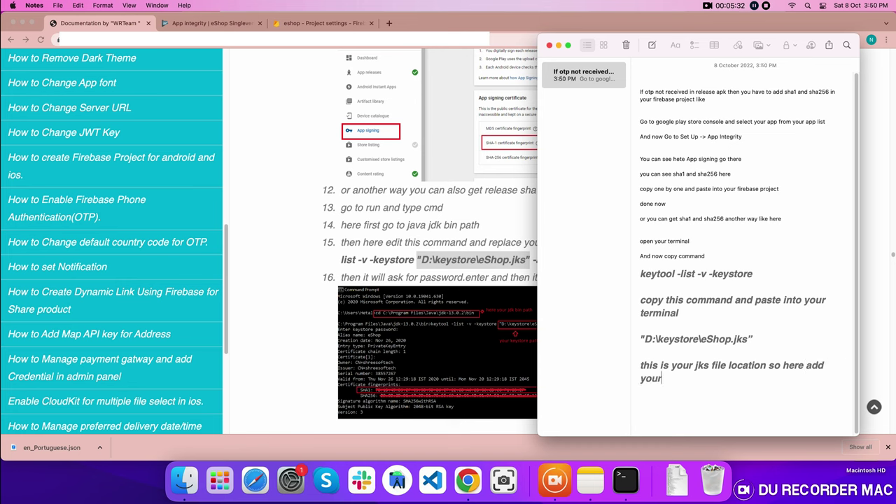
pyautogui.write('jsk file location')
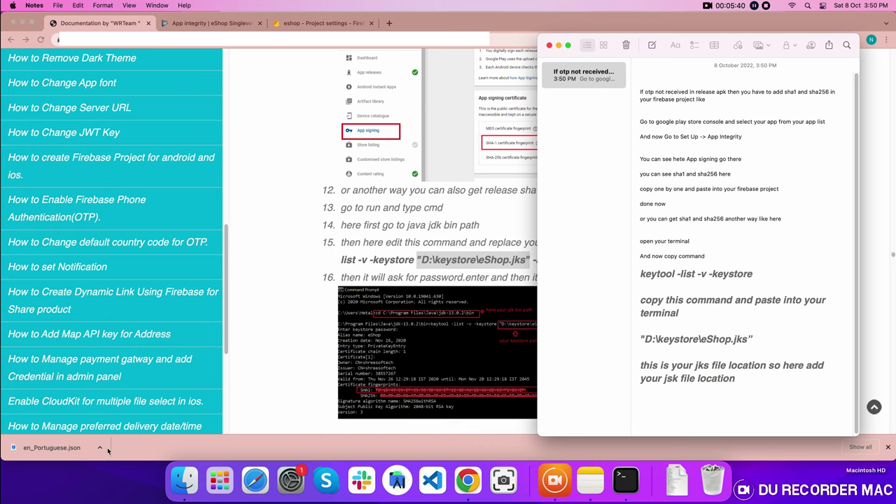
# - Copy the folder path of eShop-keystore.jks from its file info in Finder and append it after an opening quote to Terminal's keytool command
pyautogui.click(187, 490)
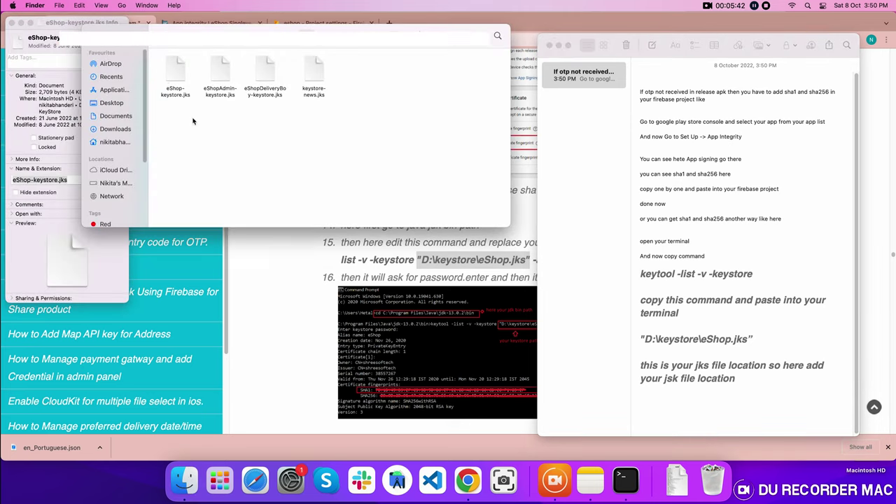
pyautogui.rightClick(174, 82)
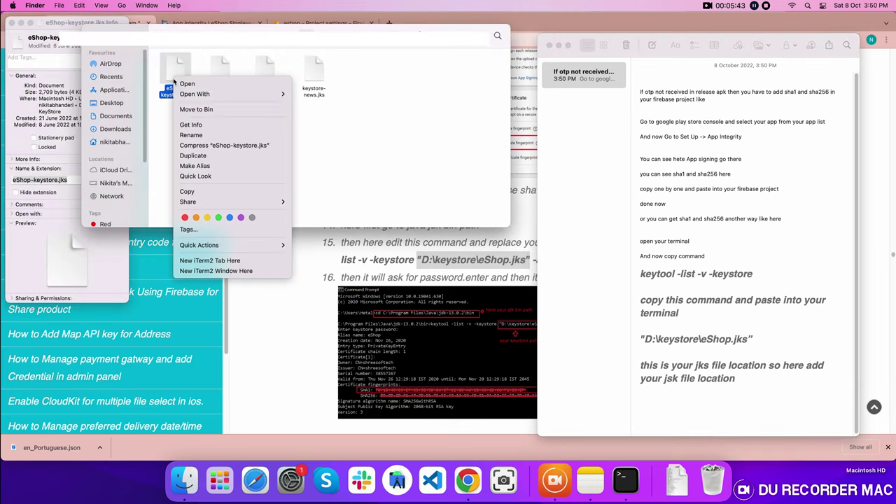
pyautogui.click(198, 125)
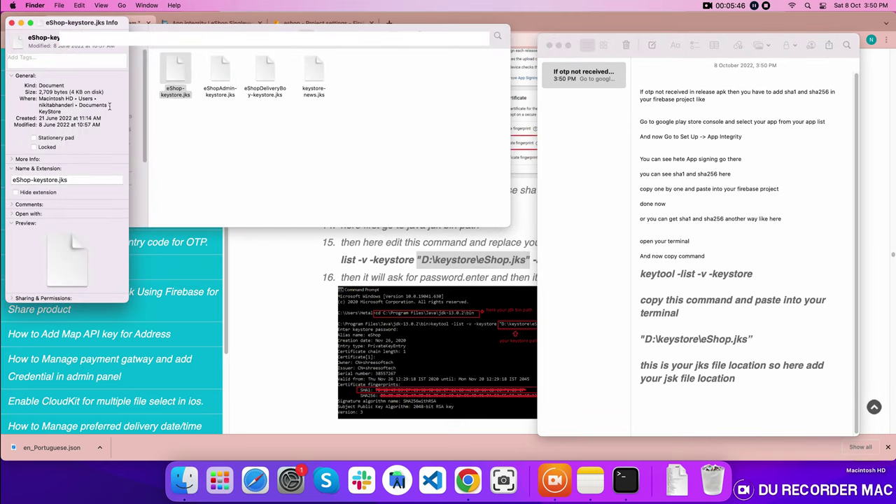
pyautogui.tripleClick(110, 107)
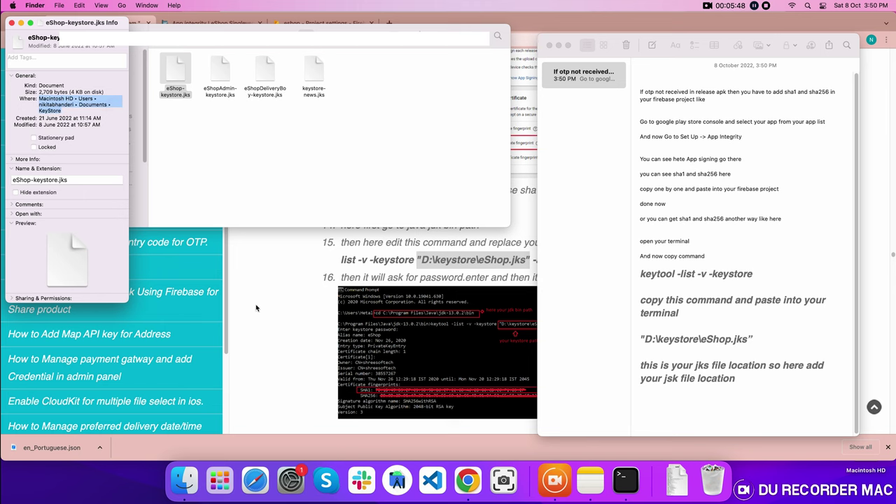
pyautogui.click(271, 314)
pyautogui.click(625, 479)
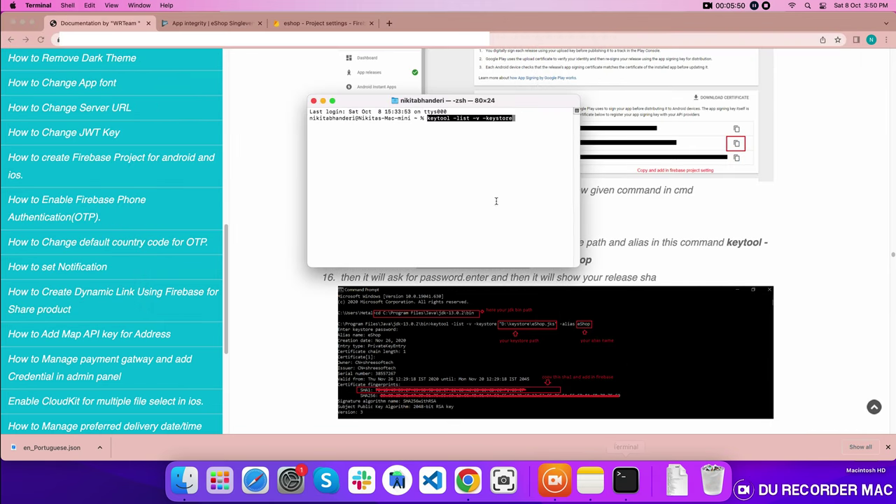
pyautogui.click(515, 120)
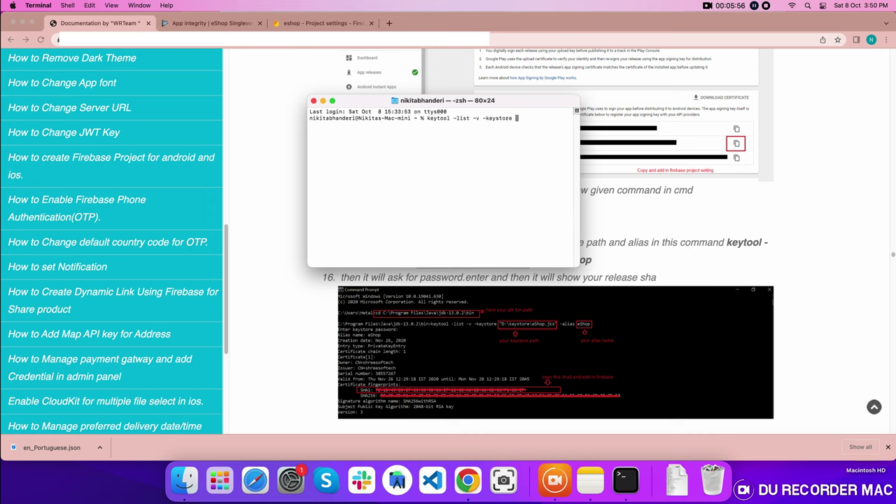
pyautogui.press('BackSpace')
pyautogui.press('super+v')
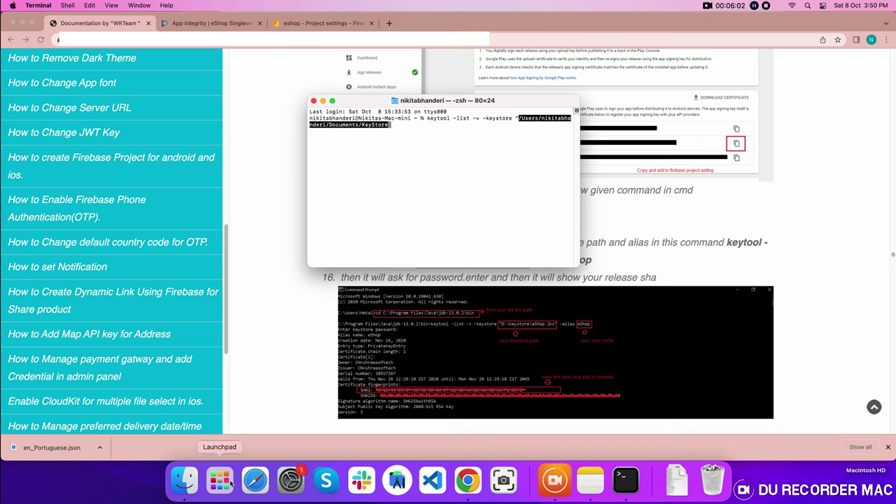
# - Complete the keystore path in the Terminal command with a slash, the copied file name eShop-keystore.jks and a closing quote
pyautogui.click(185, 480)
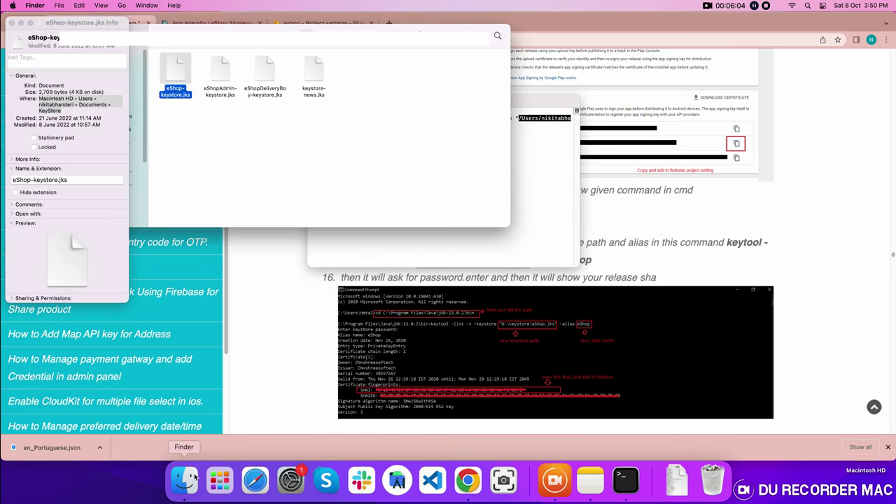
pyautogui.click(70, 180)
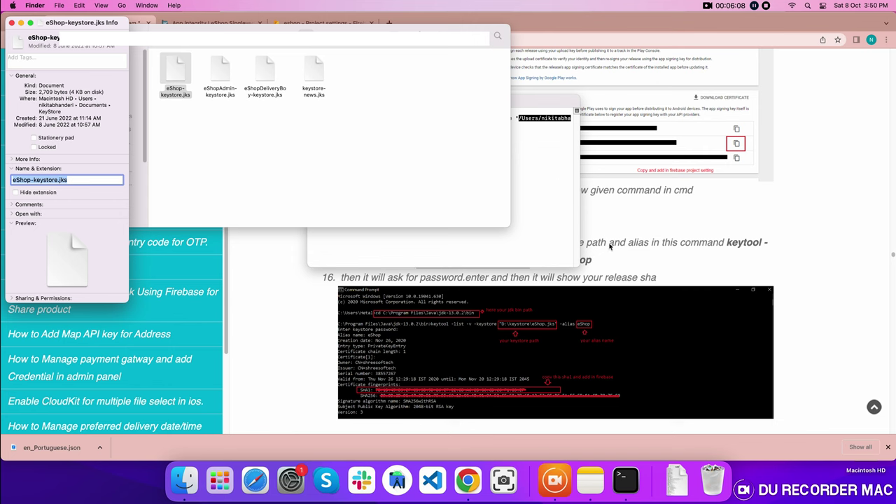
pyautogui.click(554, 166)
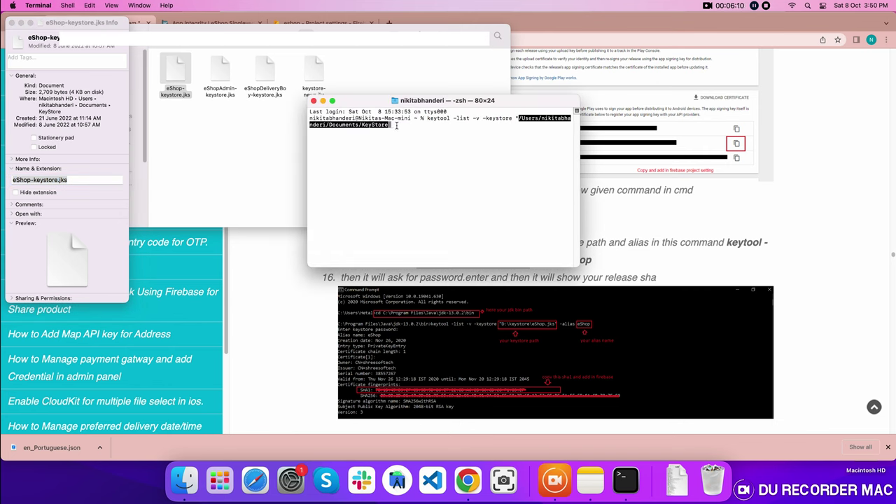
pyautogui.moveTo(389, 125); pyautogui.dragTo(397, 125)
pyautogui.write('/')
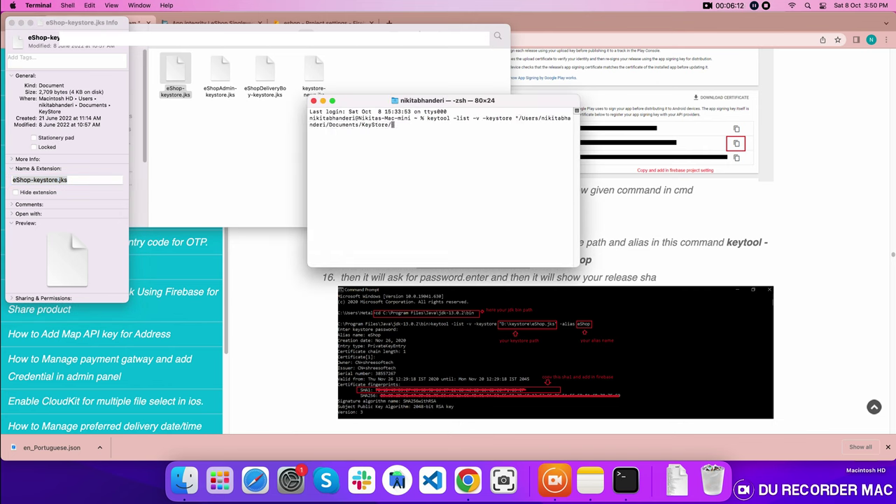
pyautogui.press('super+v')
pyautogui.write('"')
# - Add the text "Put your jsk file location in between "" now" at the end of the note
pyautogui.click(590, 480)
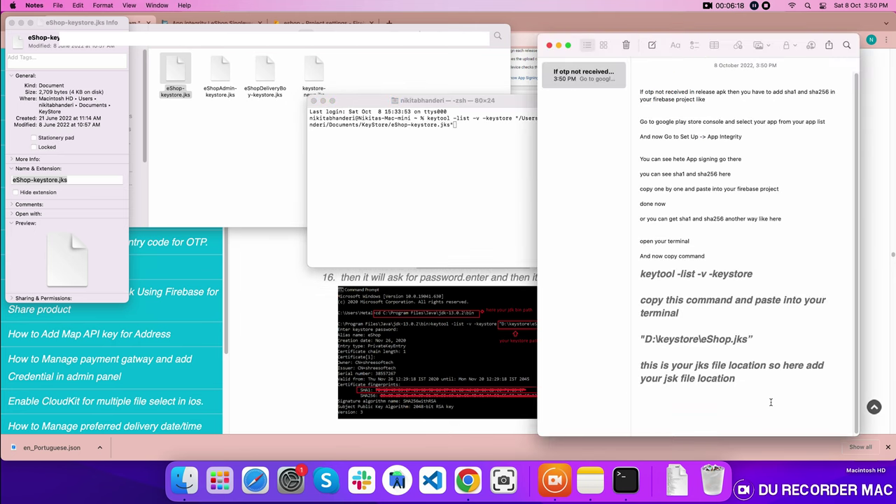
pyautogui.press('Return')
pyautogui.press('Return')
pyautogui.write('Put your jsk file loc')
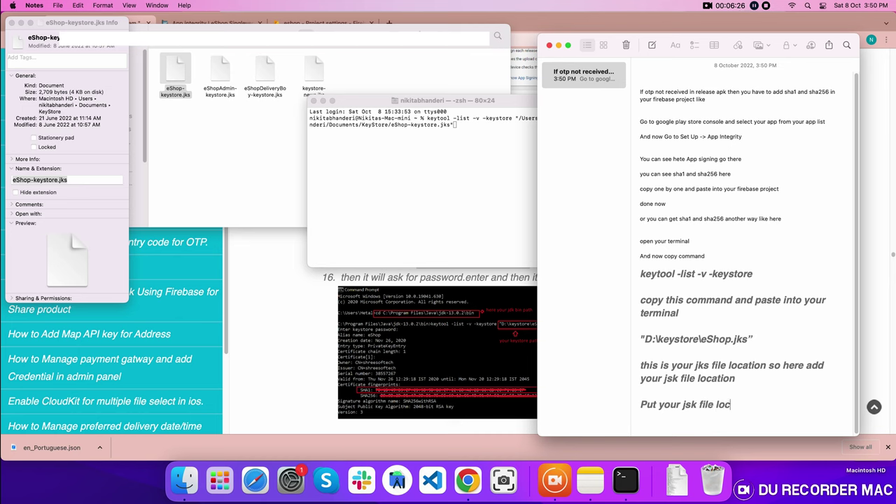
pyautogui.write('ation in between')
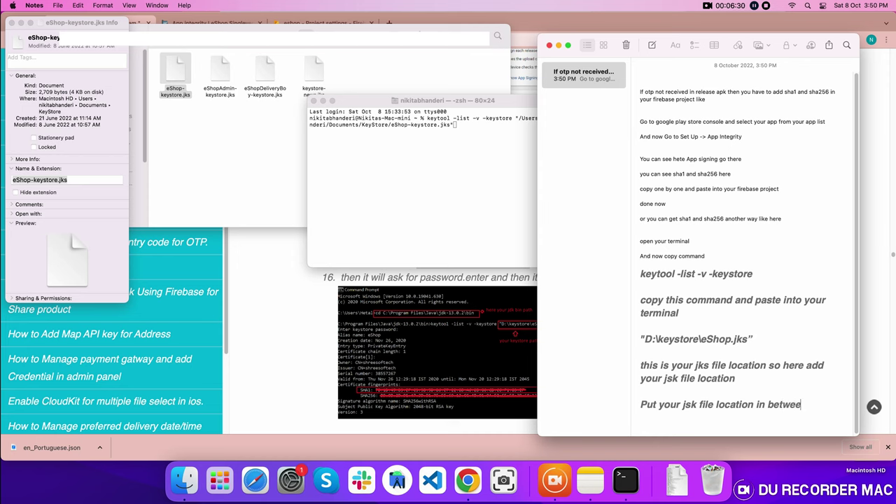
pyautogui.write(' ""')
pyautogui.write(' now')
pyautogui.press('Return')
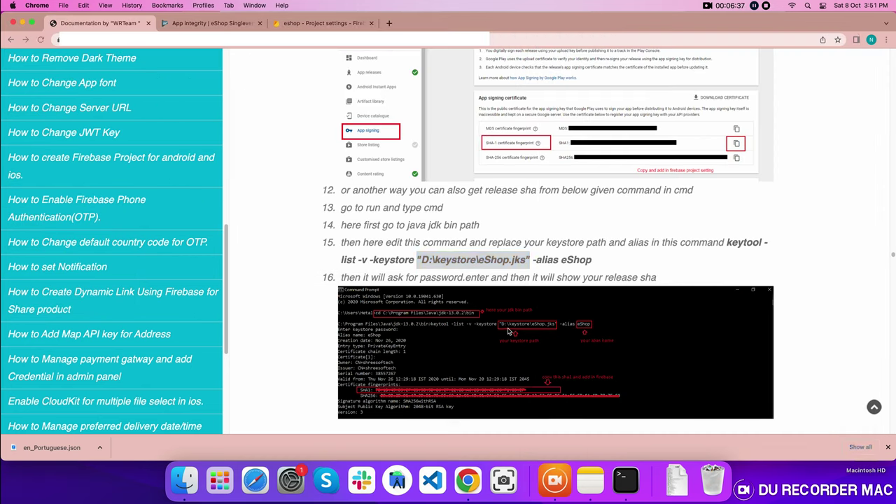
# - Copy "-alias" from the keytool command in the documentation and paste it at the end of the note
pyautogui.click(514, 330)
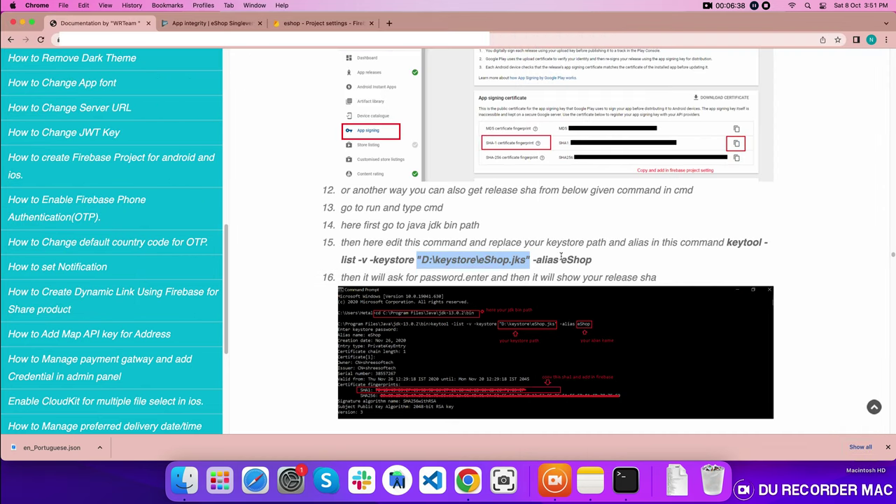
pyautogui.moveTo(534, 259); pyautogui.dragTo(593, 260)
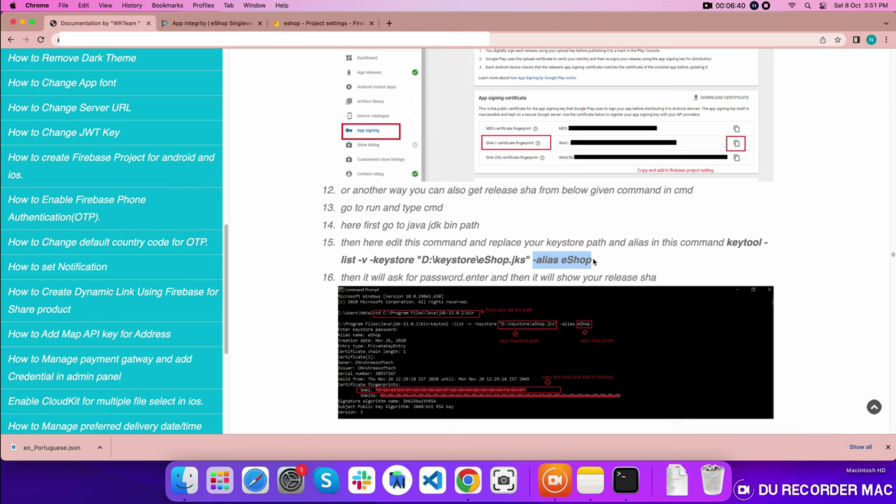
pyautogui.moveTo(532, 260); pyautogui.dragTo(552, 261)
pyautogui.rightClick(553, 261)
pyautogui.click(565, 280)
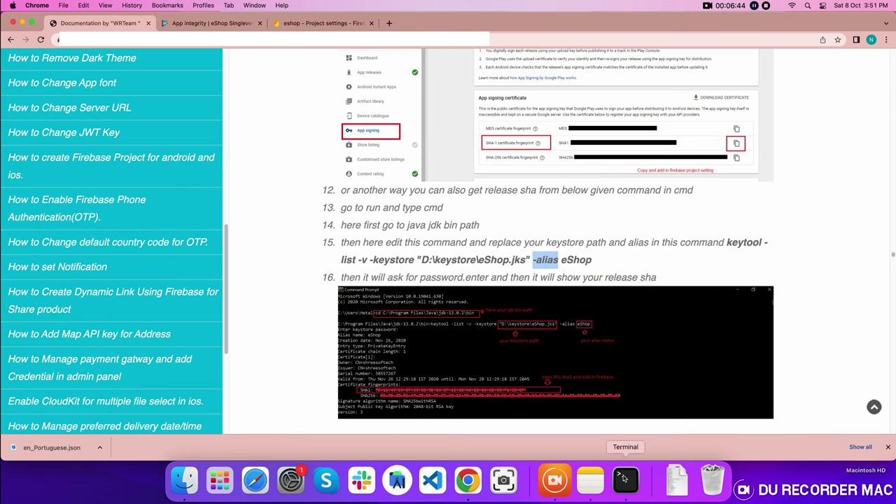
pyautogui.click(624, 479)
pyautogui.scroll(-5, 707, 367)
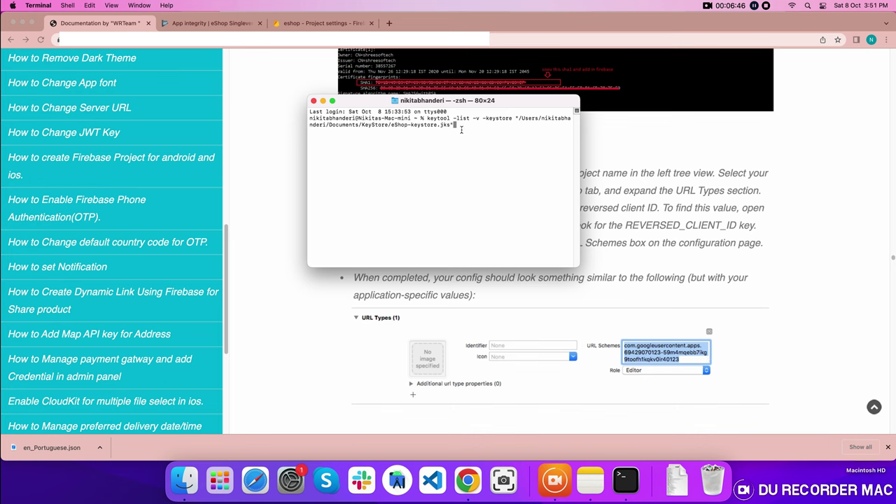
pyautogui.click(590, 480)
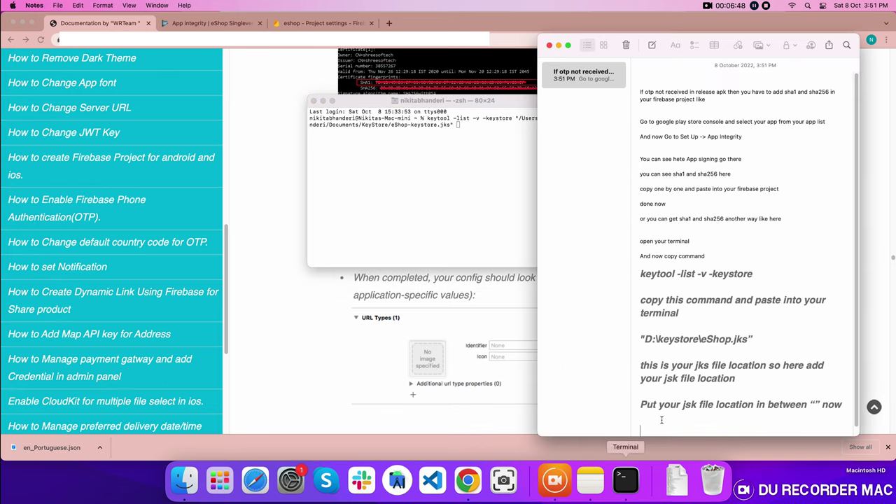
pyautogui.press('super+v')
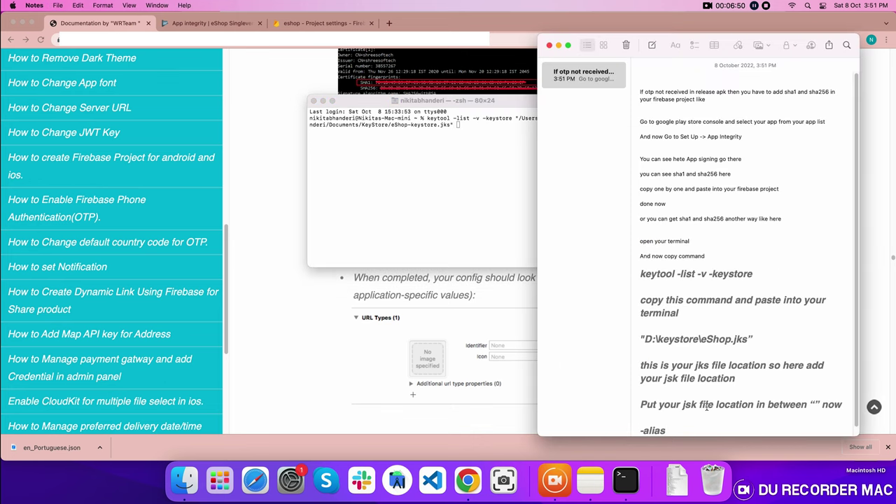
# - Add the line "copy this and paste into terminal" below -alias in the note
pyautogui.press('Return')
pyautogui.press('Return')
pyautogui.write('cop')
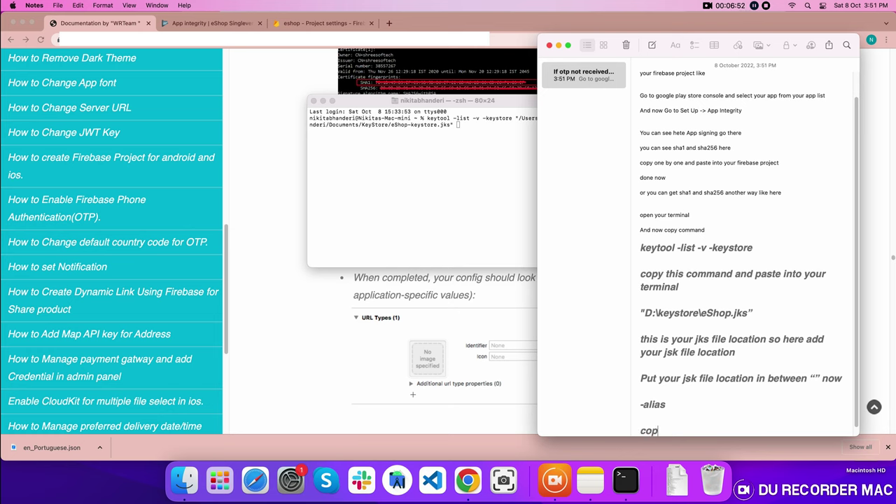
pyautogui.write('y this and paste in')
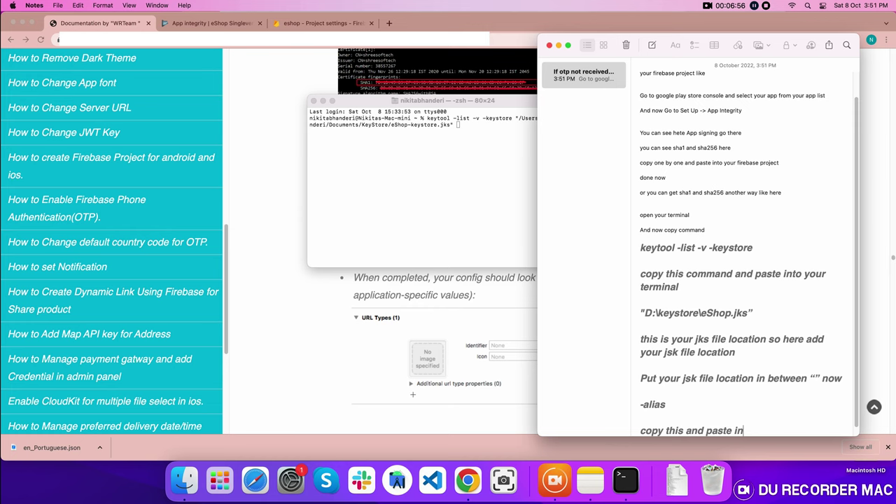
pyautogui.write('to terminal;')
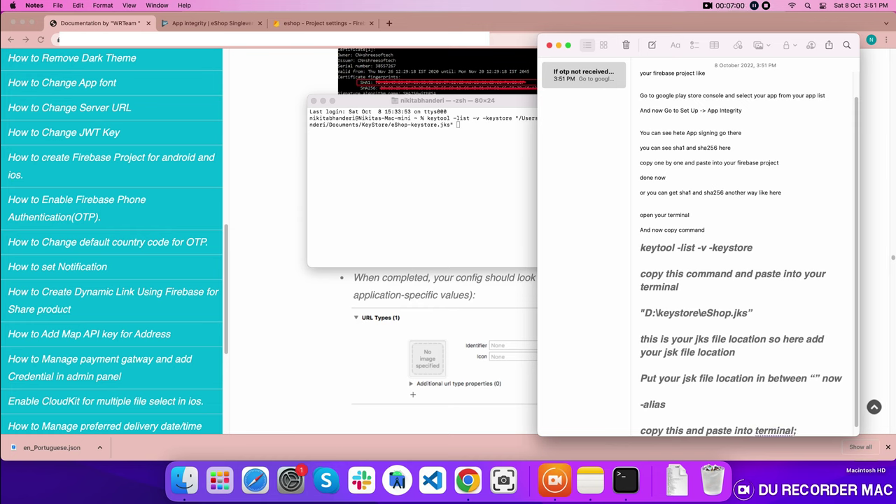
pyautogui.press('BackSpace')
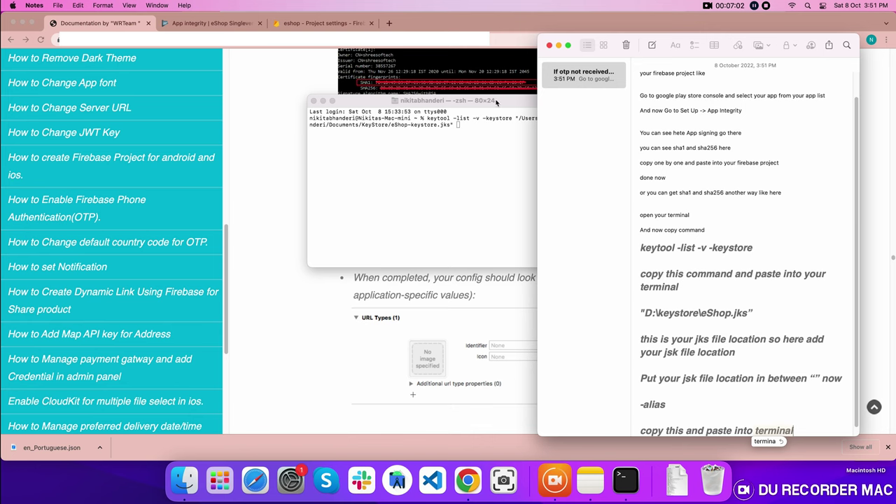
# - Append the copied -alias option after the keystore path in Terminal's keytool command
pyautogui.click(460, 125)
pyautogui.press('super+v')
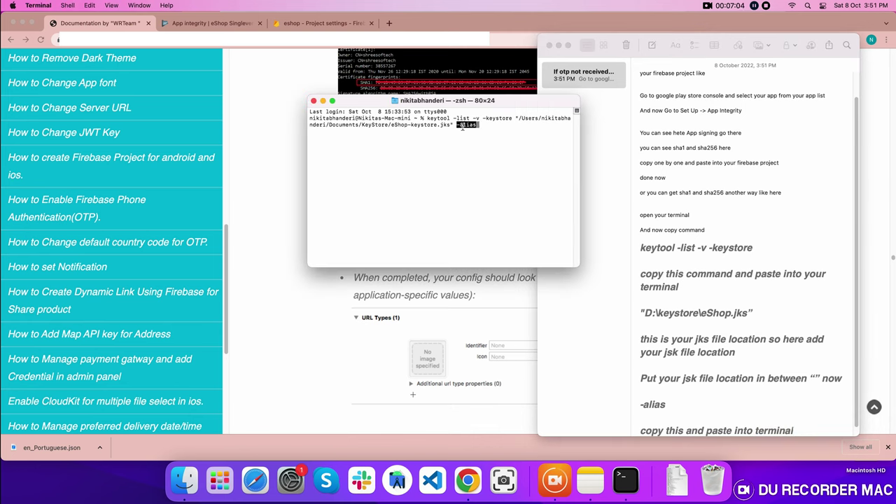
pyautogui.press('Right')
pyautogui.scroll(-1, 714, 190)
# - Add the line "Now behind add your alias name" at the end of the note
pyautogui.click(801, 418)
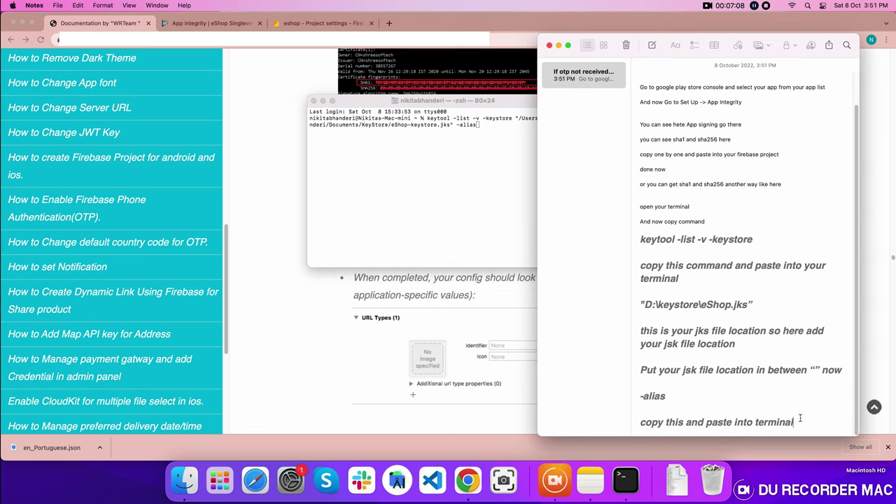
pyautogui.press('Return')
pyautogui.press('Return')
pyautogui.write('now')
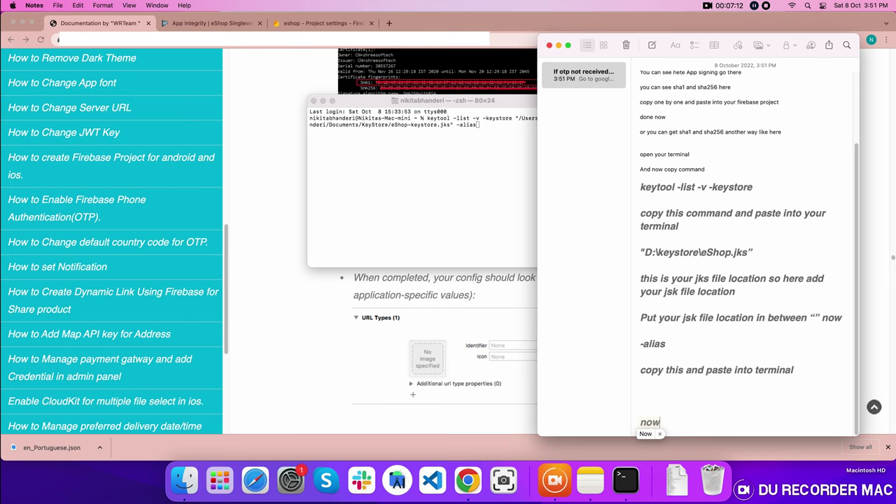
pyautogui.write(' behind ')
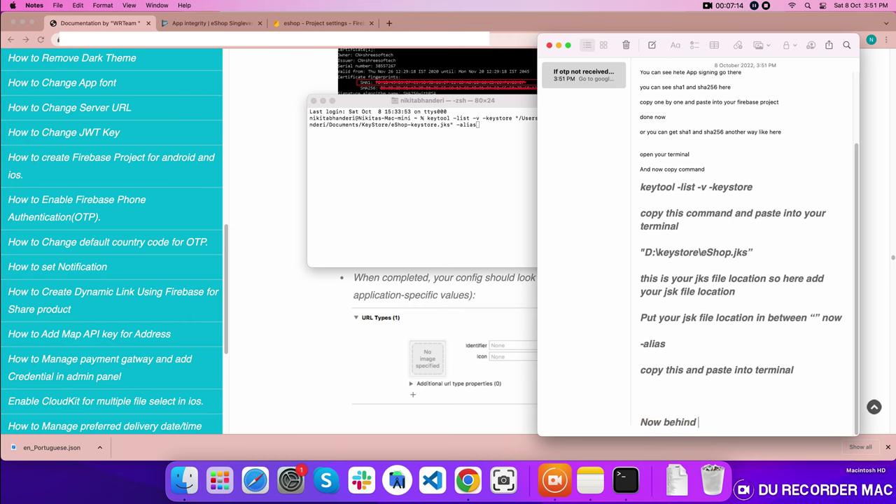
pyautogui.write('add your alias name')
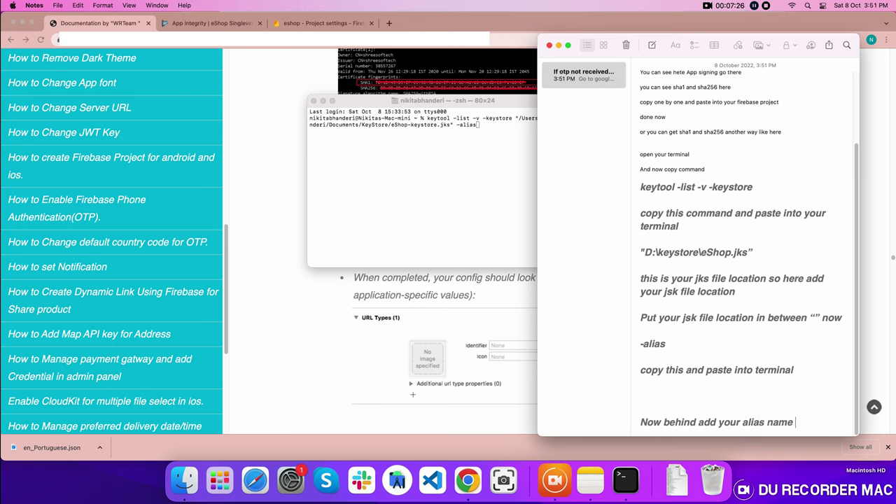
# - Examine the alias name that follows -alias in the documentation's keytool command
pyautogui.click(481, 129)
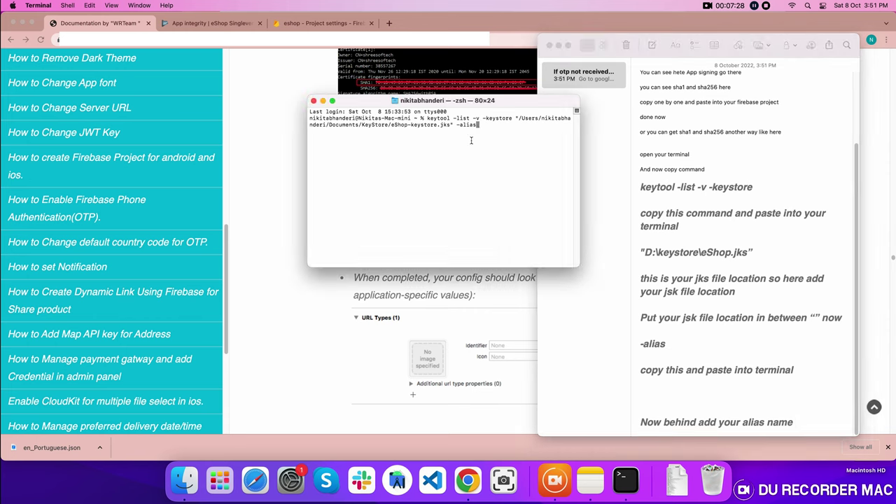
pyautogui.click(345, 323)
pyautogui.scroll(1, 544, 215)
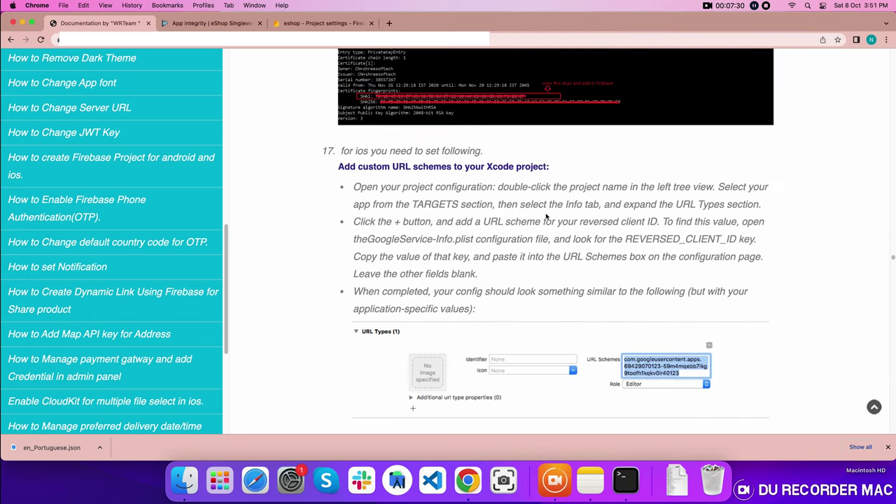
pyautogui.scroll(-3, 638, 283)
pyautogui.scroll(10, 638, 283)
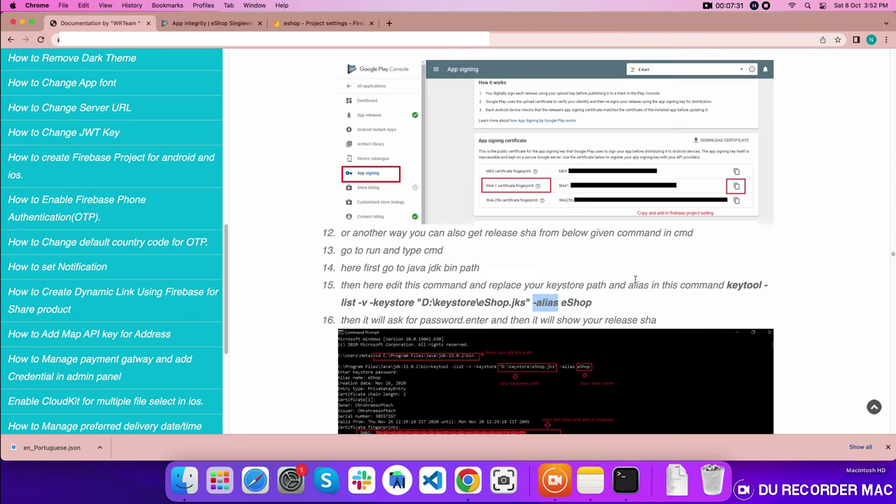
pyautogui.doubleClick(563, 302)
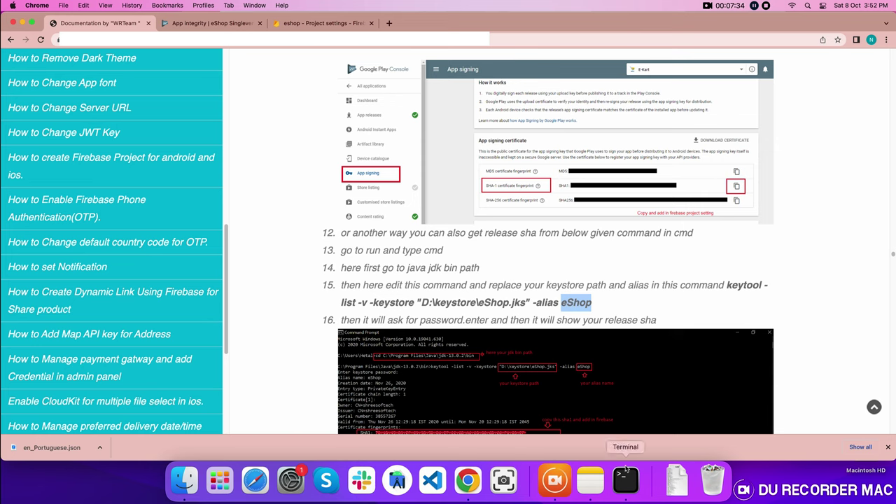
# - Add the line "My alias is key0" at the end of the note
pyautogui.click(590, 480)
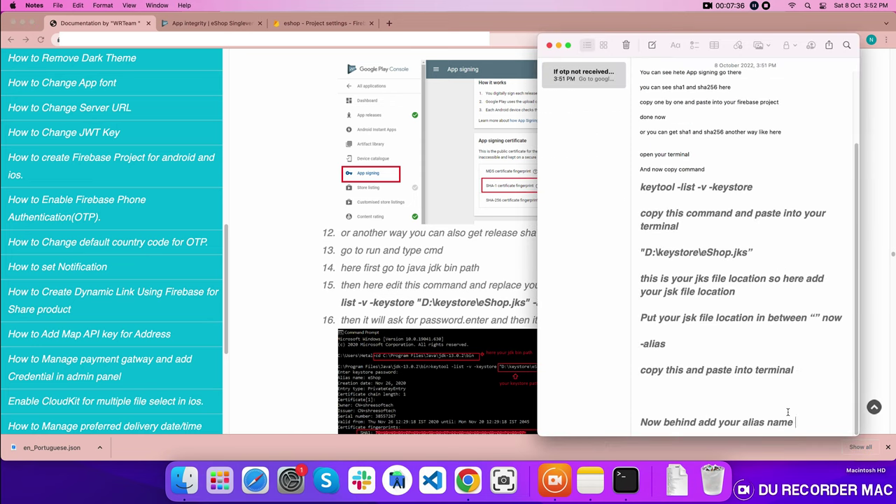
pyautogui.press('Return')
pyautogui.press('Return')
pyautogui.press('Return')
pyautogui.write('My al')
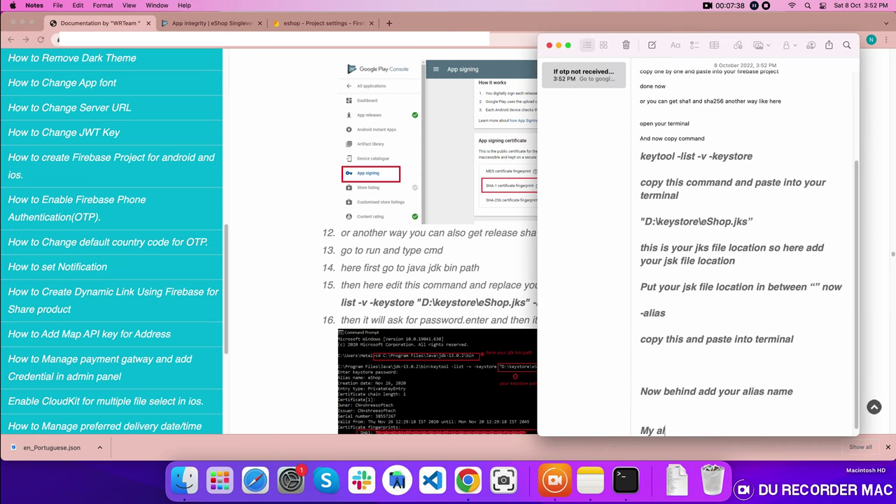
pyautogui.write('ia')
pyautogui.write('s')
pyautogui.write(' o')
pyautogui.press('BackSpace')
pyautogui.press('BackSpace')
pyautogui.write('is key0')
# - Add the line "so i will add key0" to the note
pyautogui.press('Return')
pyautogui.write('s')
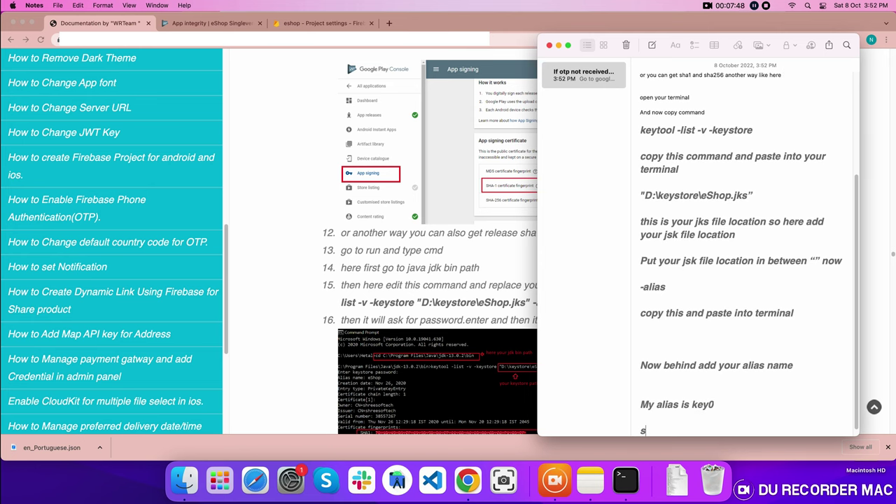
pyautogui.write('p i have')
pyautogui.press('BackSpace')
pyautogui.press('BackSpace')
pyautogui.press('BackSpace')
pyautogui.press('BackSpace')
pyautogui.write('will a')
pyautogui.write('dd keu=')
pyautogui.write('y0')
pyautogui.press('BackSpace')
pyautogui.press('BackSpace')
pyautogui.press('BackSpace')
pyautogui.press('BackSpace')
pyautogui.write('y0')
# - Add the line "you can add your alias" to the note
pyautogui.press('Return')
pyautogui.write('you can aff')
pyautogui.press('BackSpace')
pyautogui.press('BackSpace')
pyautogui.write('dd your alias')
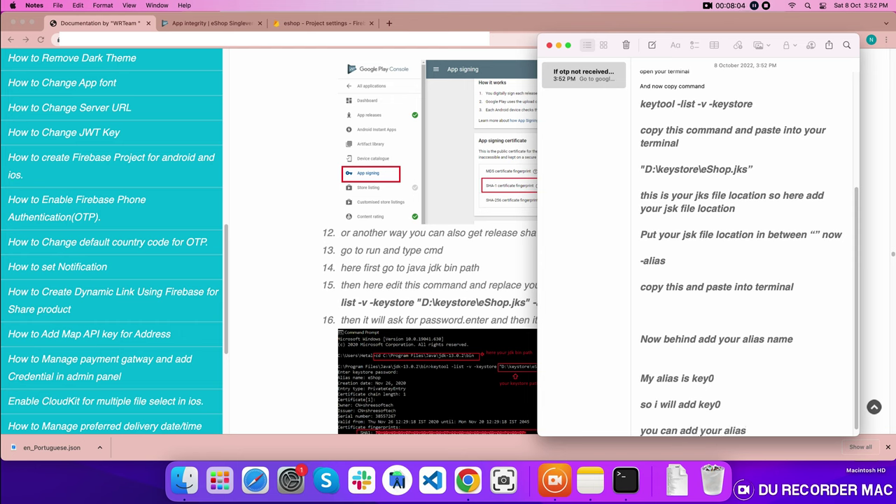
pyautogui.scroll(-1, 755, 413)
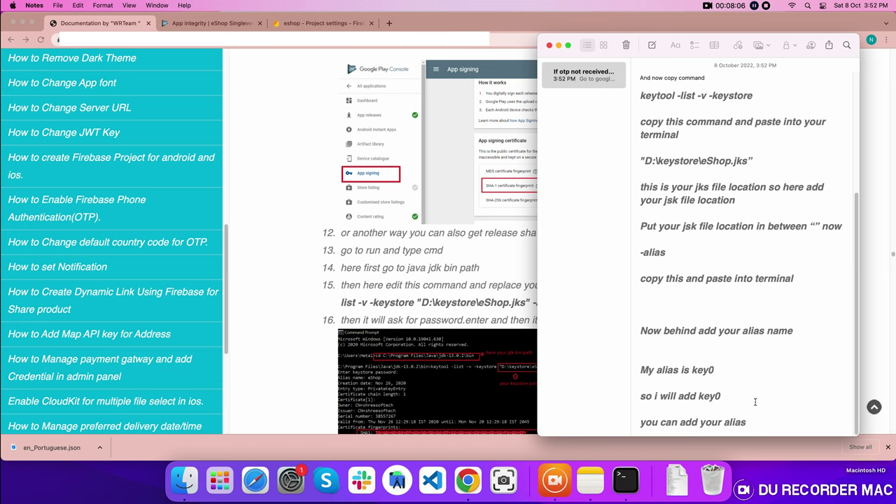
# - Complete Terminal's keytool command with the alias name key0
pyautogui.click(581, 482)
pyautogui.click(625, 481)
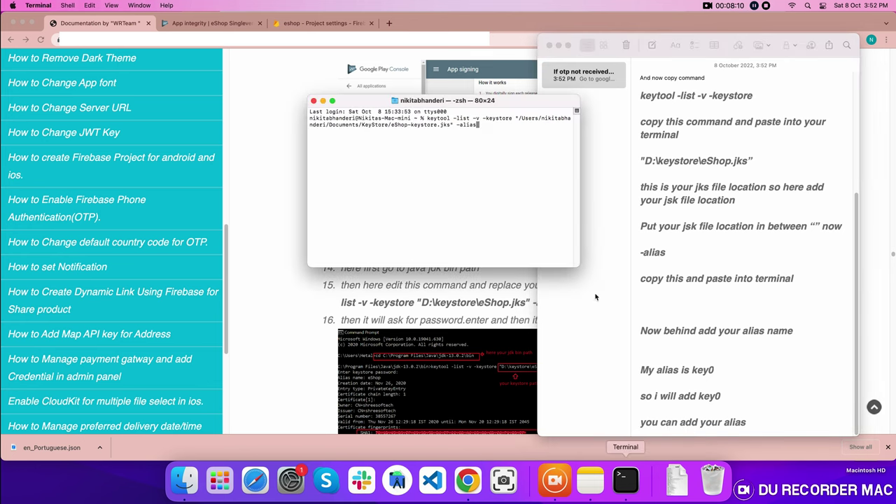
pyautogui.write('key0')
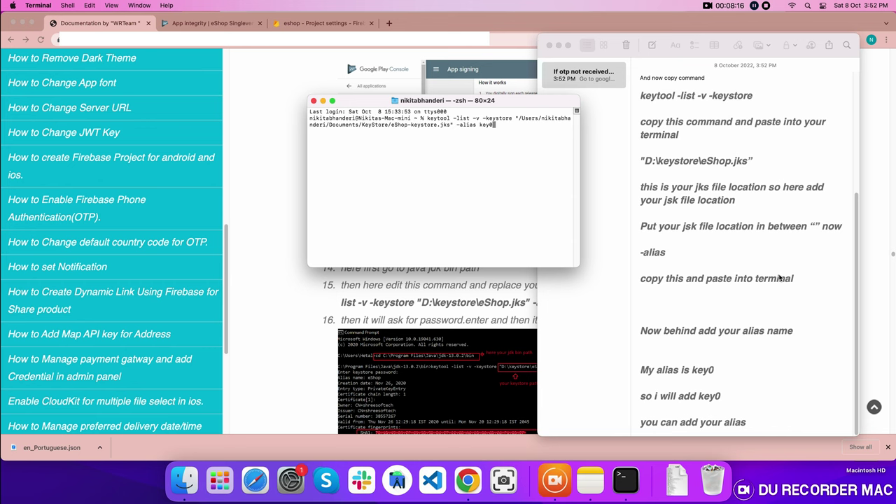
# - Add the line "now press enter after that" to the note and run the keytool command in Terminal
pyautogui.click(752, 423)
pyautogui.press('Return')
pyautogui.write('now pre')
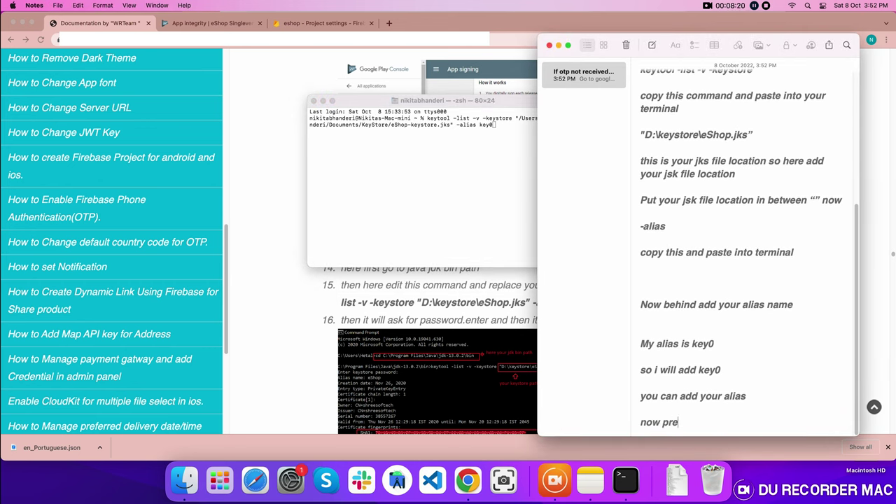
pyautogui.write('ss enter after that')
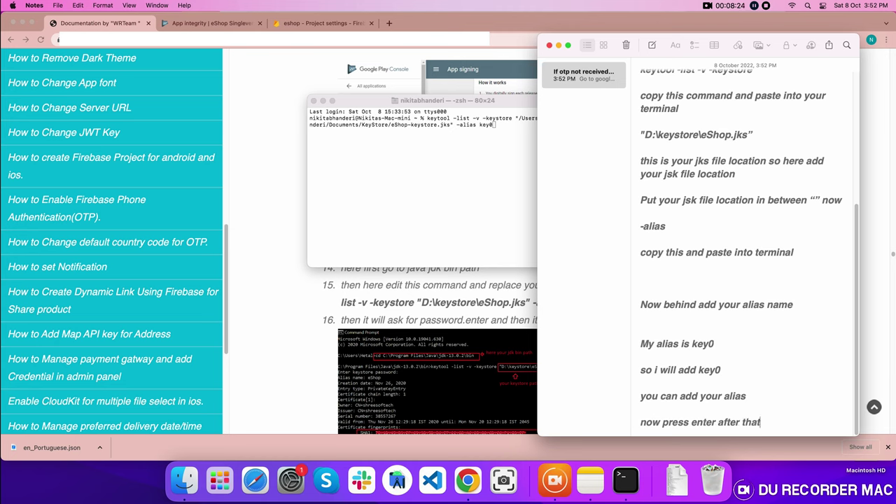
pyautogui.click(415, 164)
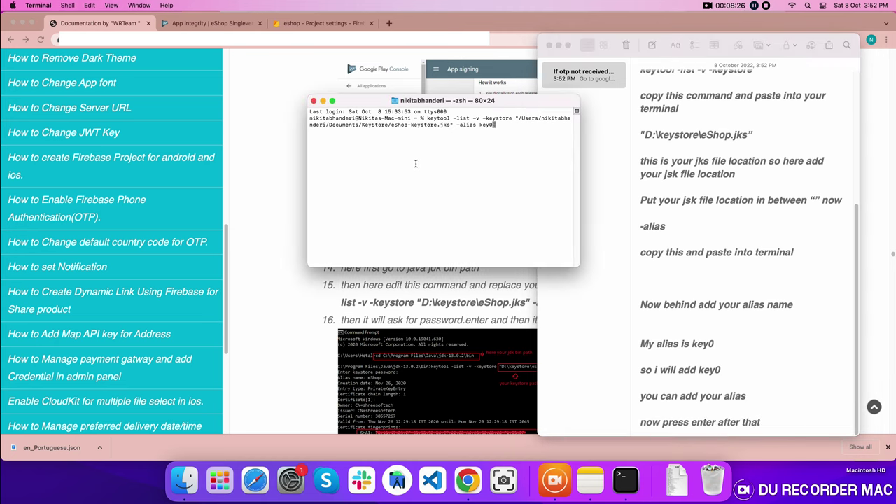
pyautogui.press('Return')
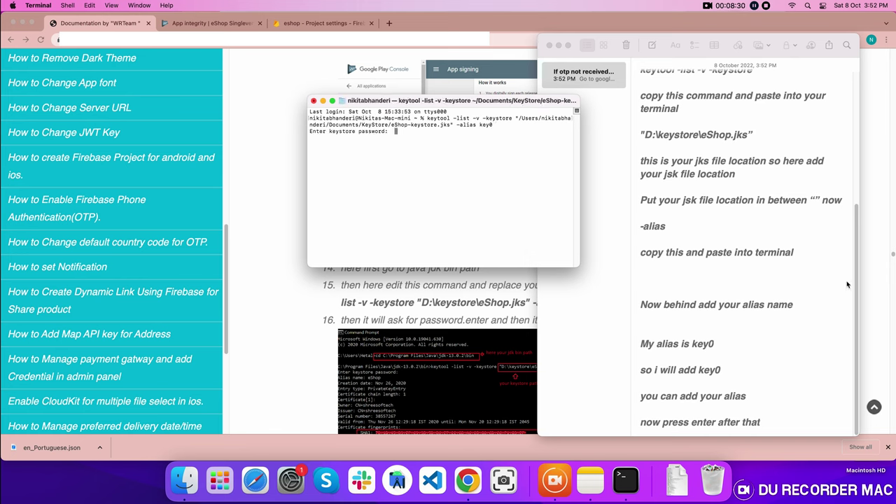
# - Add the line "add your keystore password here" at the end of the note
pyautogui.click(770, 418)
pyautogui.press('Return')
pyautogui.press('Return')
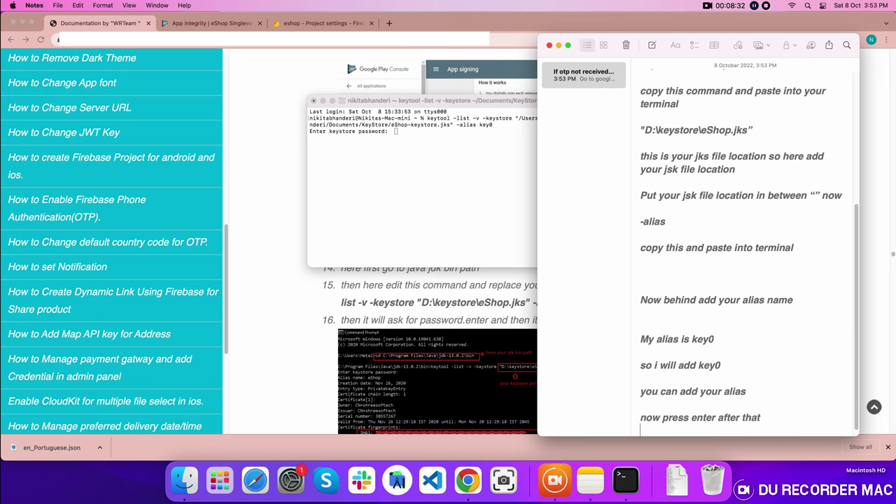
pyautogui.write('add you')
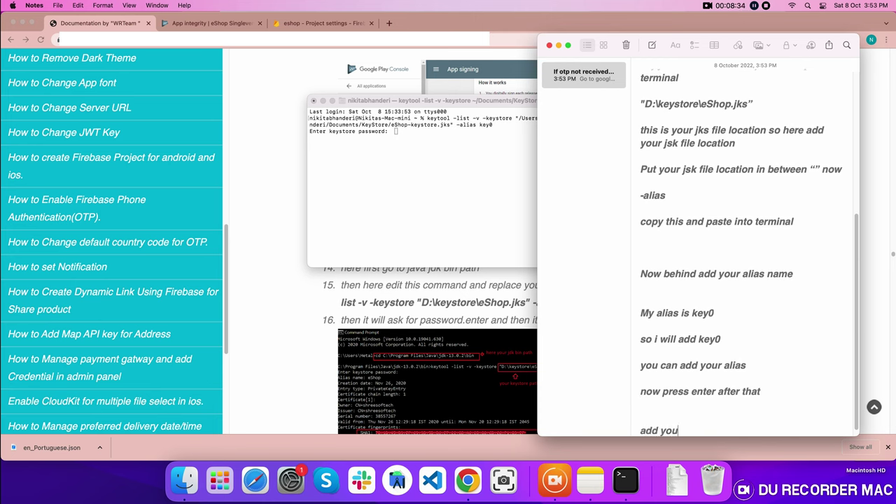
pyautogui.write('r keystore password here')
pyautogui.scroll(-5, 435, 315)
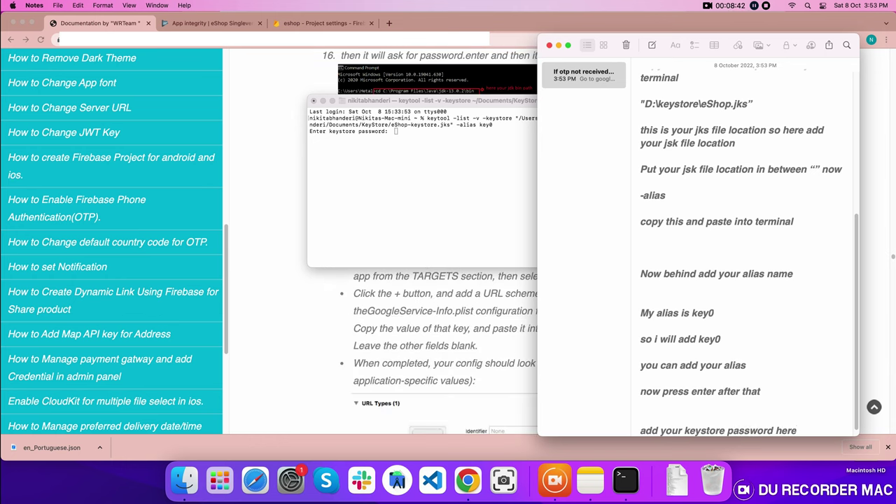
pyautogui.scroll(-5, 885, 427)
pyautogui.moveTo(799, 429)
pyautogui.mouseDown()
pyautogui.moveTo(803, 409)
pyautogui.moveTo(803, 422)
pyautogui.mouseUp()
pyautogui.press('Return')
# - Highlight the note's last line about the password and submit the keystore password at Terminal's prompt
pyautogui.moveTo(802, 393); pyautogui.dragTo(634, 392)
pyautogui.click(396, 131)
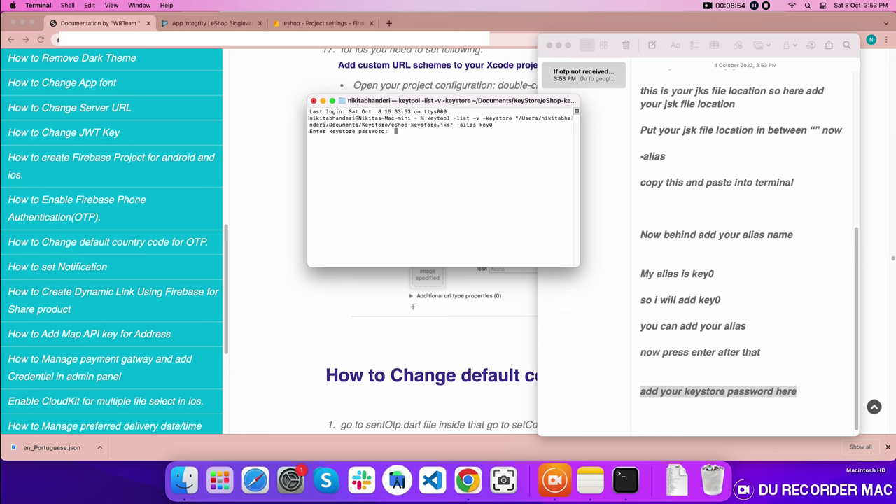
pyautogui.press('Return')
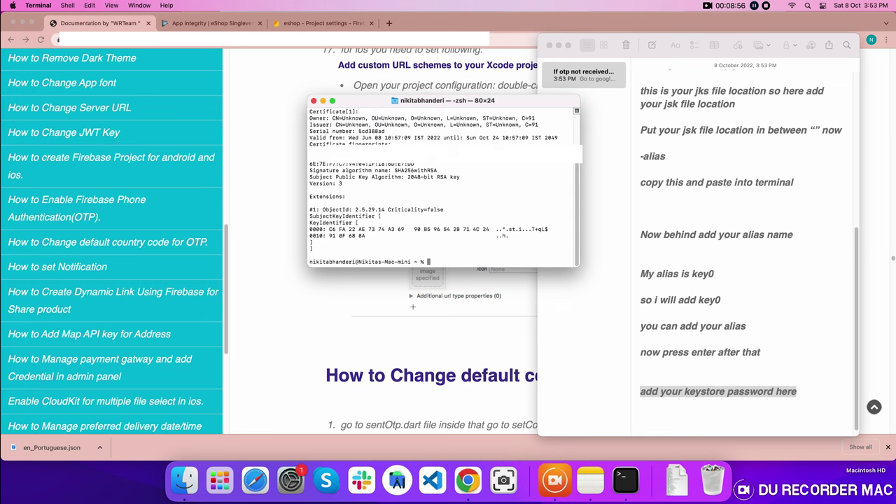
# - Replace the note's highlighted password line with "after that you can see your sha1 and sha256"
pyautogui.scroll(4, 449, 208)
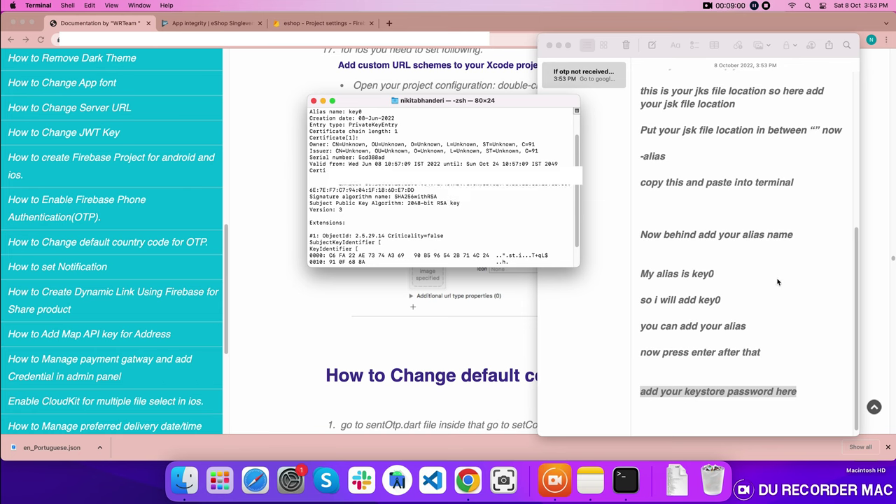
pyautogui.scroll(-4, 548, 214)
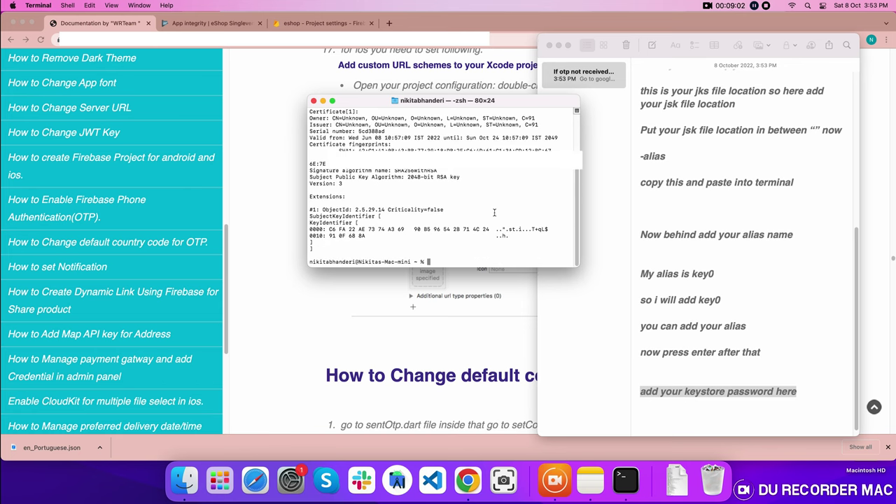
pyautogui.scroll(1, 548, 214)
pyautogui.scroll(-1, 738, 270)
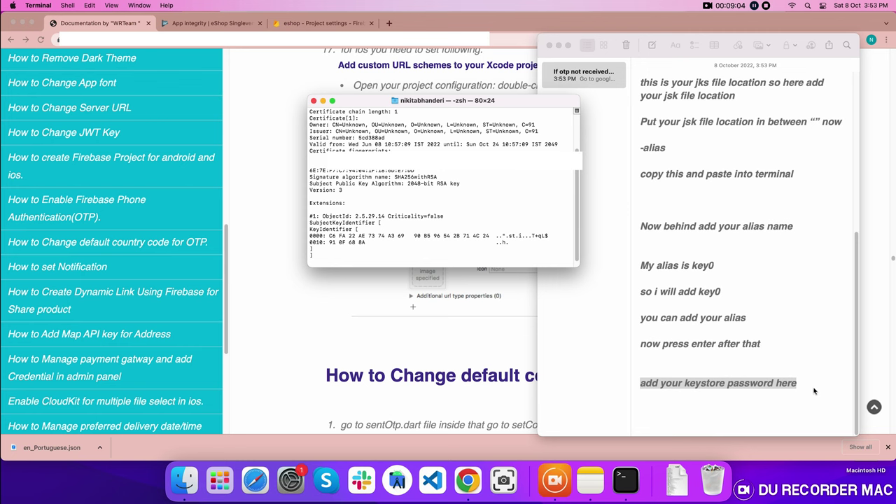
pyautogui.click(814, 389)
pyautogui.press('BackSpace')
pyautogui.write('after that you can see')
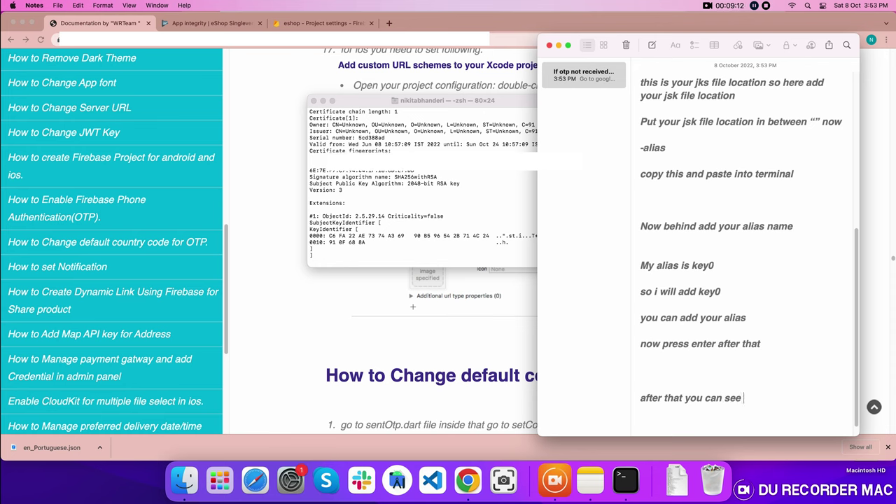
pyautogui.write(' your sha1 and sha256')
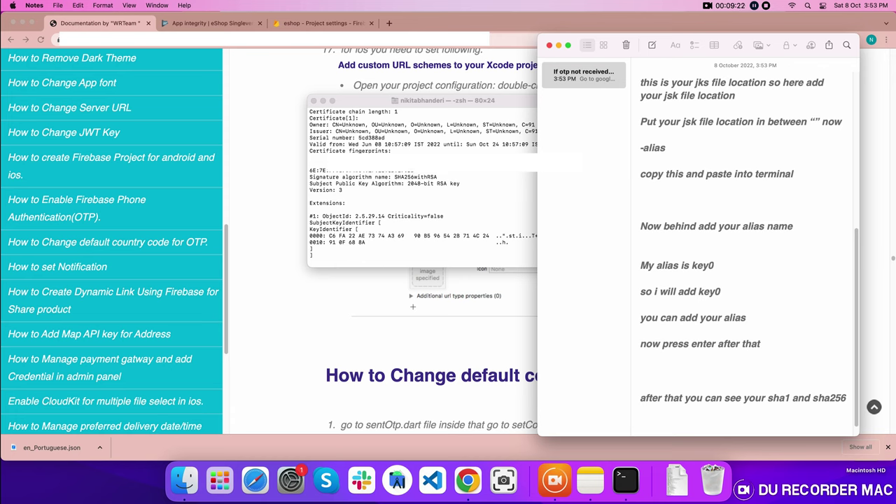
# - Add the line "copy both and paste into your firebase project" to the note, followed by blank lines
pyautogui.press('Return')
pyautogui.write('copy both and paste into ')
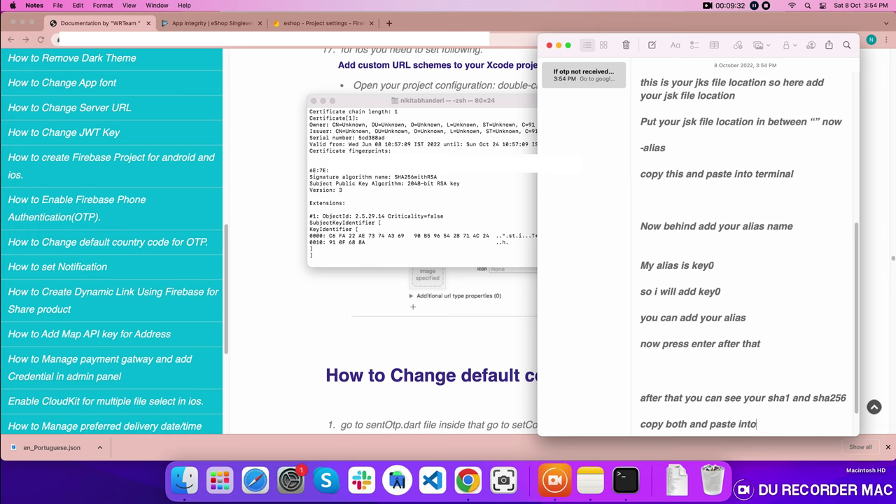
pyautogui.write('you')
pyautogui.write(' firebase project')
pyautogui.press('BackSpace')
pyautogui.write('t')
pyautogui.press('Return')
pyautogui.press('Return')
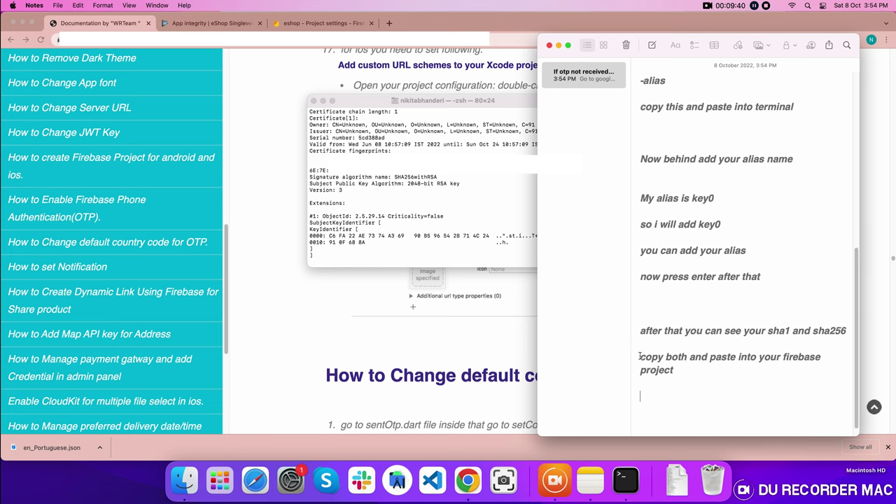
# - Highlight the note's instruction about pasting into Firebase and copy the SHA1 fingerprint from Terminal's keytool output
pyautogui.moveTo(641, 357); pyautogui.dragTo(676, 371)
pyautogui.click(470, 194)
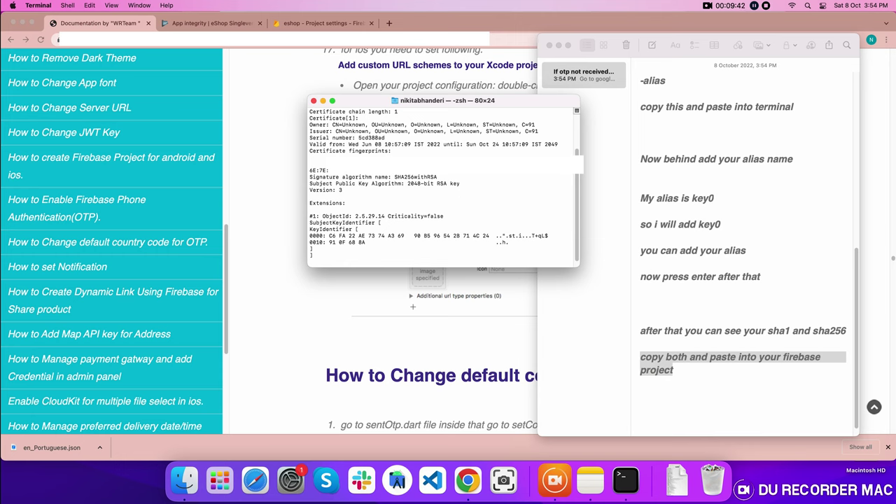
pyautogui.moveTo(359, 155); pyautogui.dragTo(505, 153)
pyautogui.moveTo(309, 152); pyautogui.dragTo(327, 171)
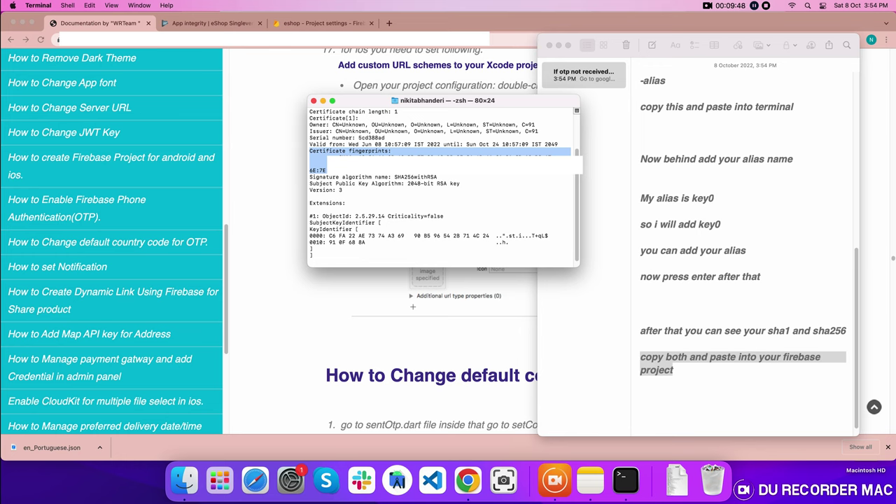
pyautogui.click(399, 154)
pyautogui.moveTo(358, 154); pyautogui.dragTo(549, 154)
pyautogui.rightClick(519, 157)
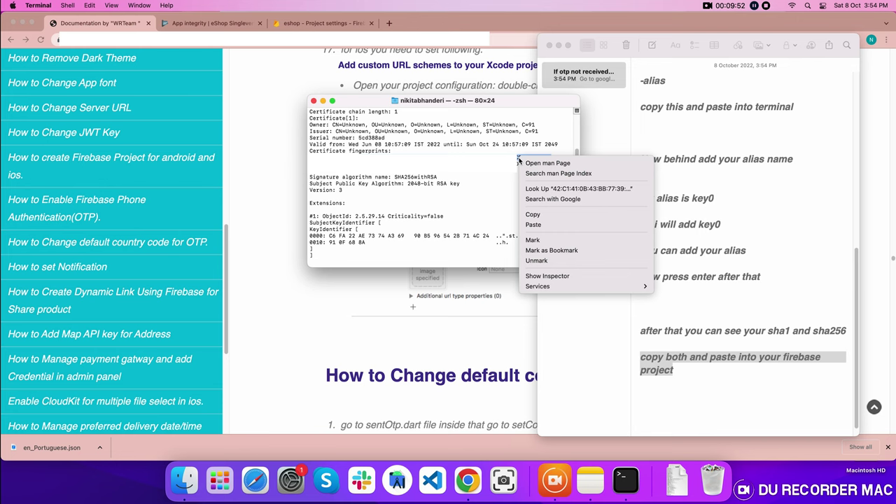
pyautogui.click(532, 215)
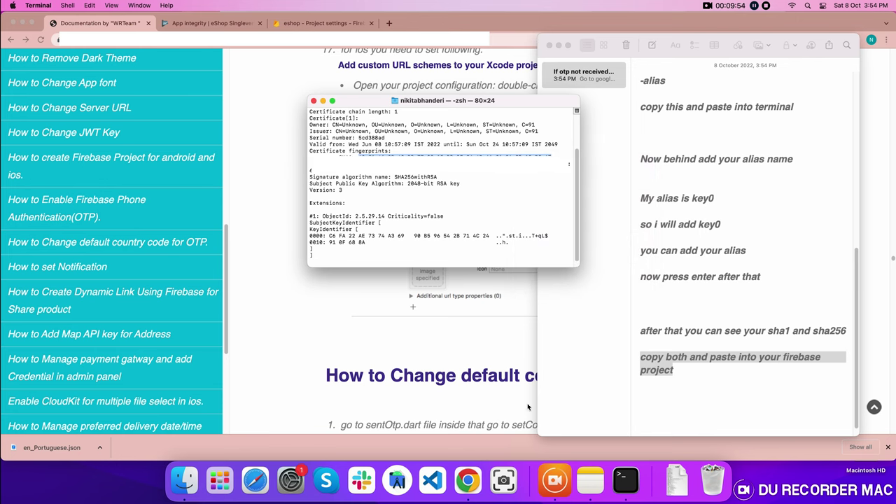
# - Switch to the Firebase project settings in Chrome and save the copied SHA1 as a new fingerprint for the com.example.eshop app
pyautogui.click(294, 24)
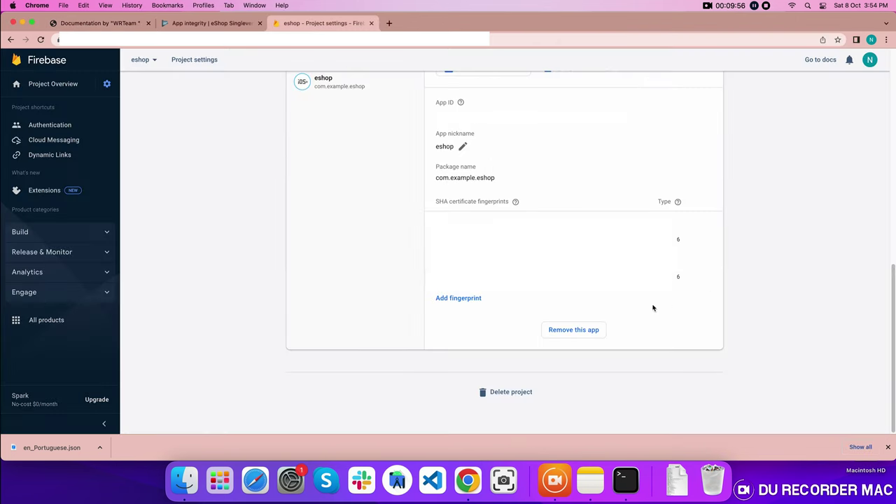
pyautogui.click(470, 299)
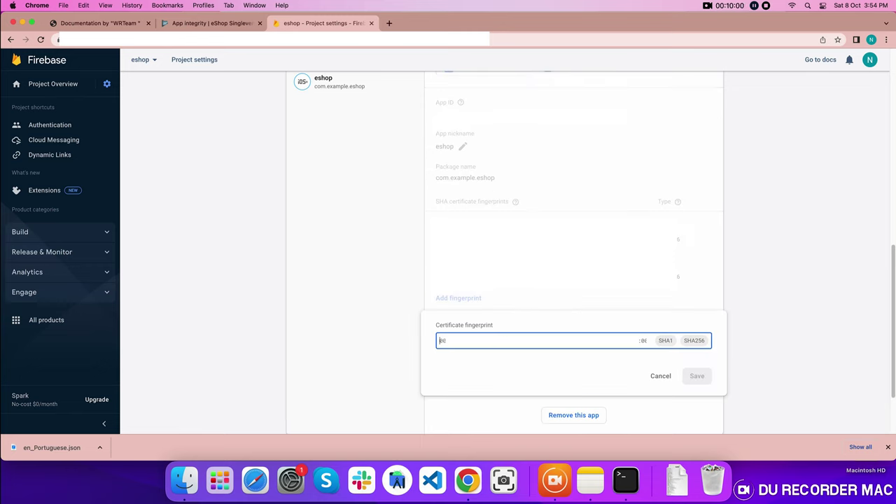
pyautogui.rightClick(485, 341)
pyautogui.click(501, 390)
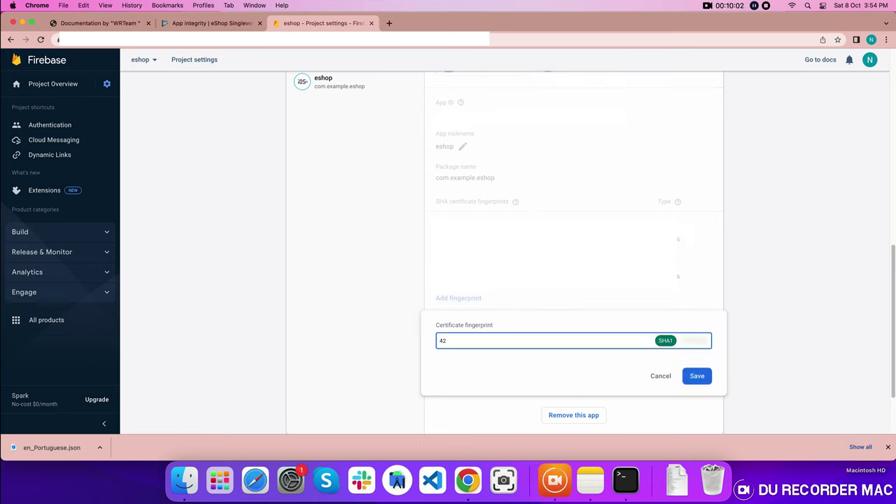
pyautogui.click(694, 380)
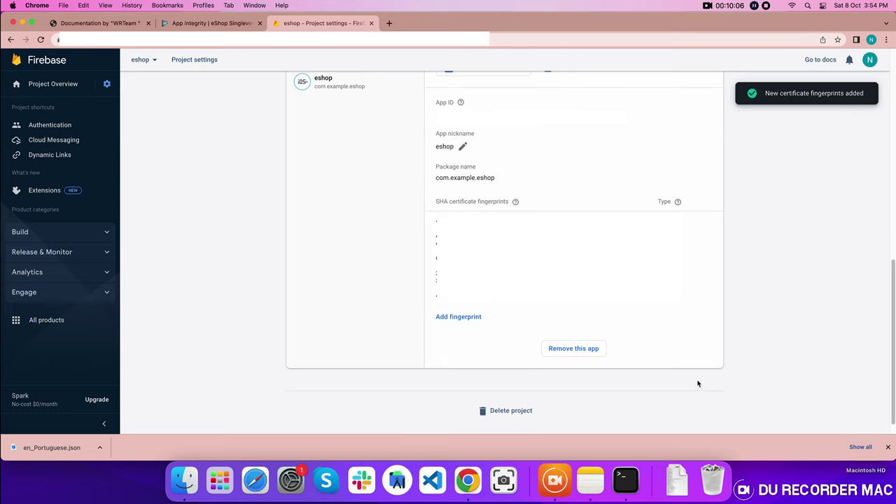
# - Switch to Terminal and copy the SHA256 fingerprint from the keytool output
pyautogui.click(625, 479)
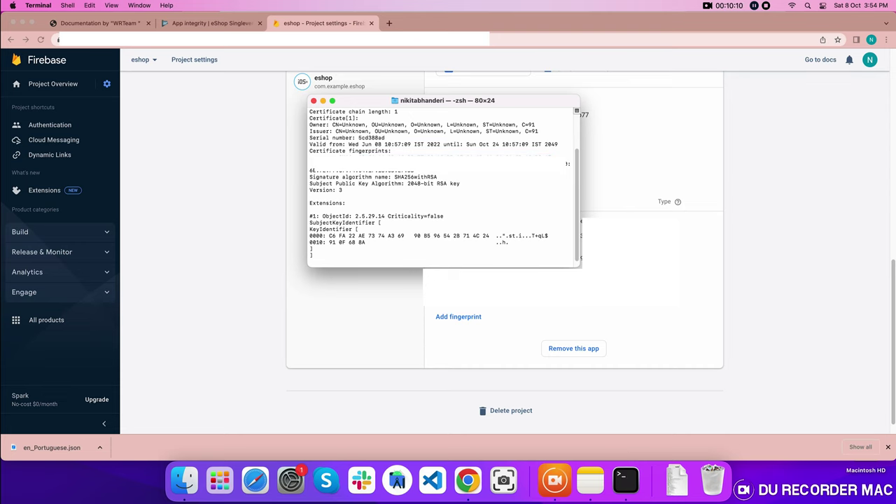
pyautogui.rightClick(406, 166)
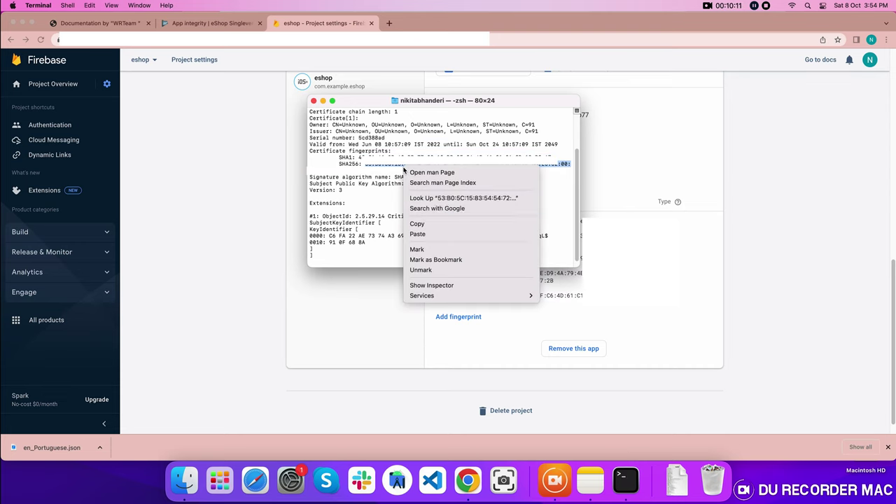
pyautogui.click(418, 224)
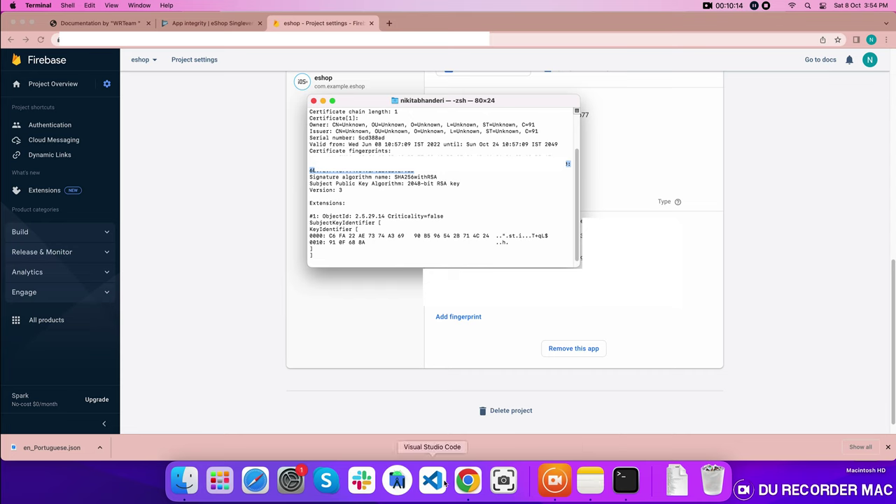
# - Return to Firebase in Chrome and save the copied SHA256 as another certificate fingerprint for the com.example.eshop app
pyautogui.click(468, 481)
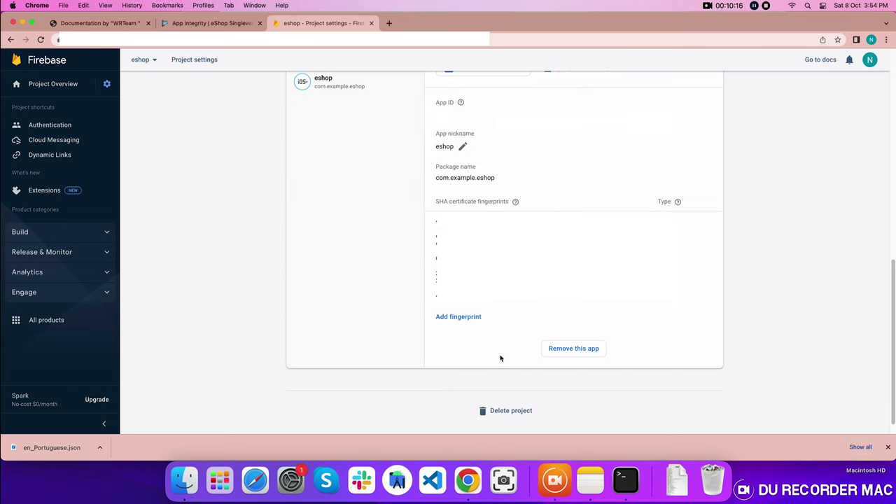
pyautogui.click(474, 318)
pyautogui.rightClick(461, 360)
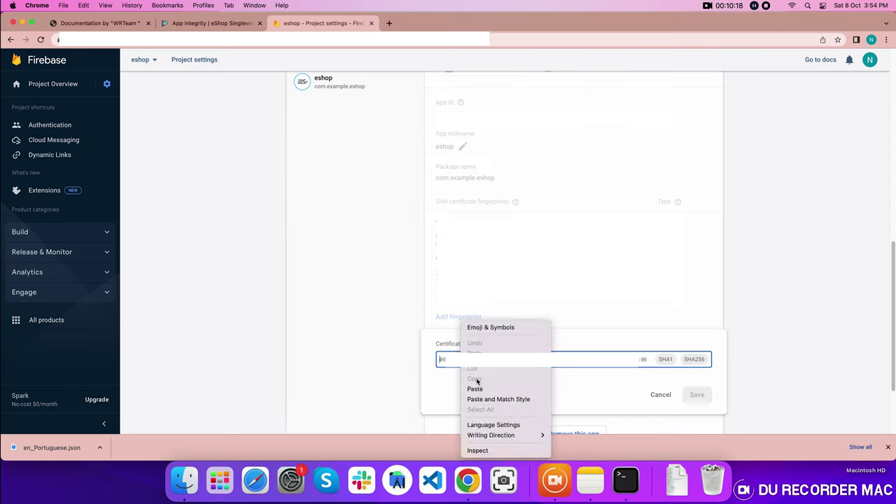
pyautogui.click(478, 388)
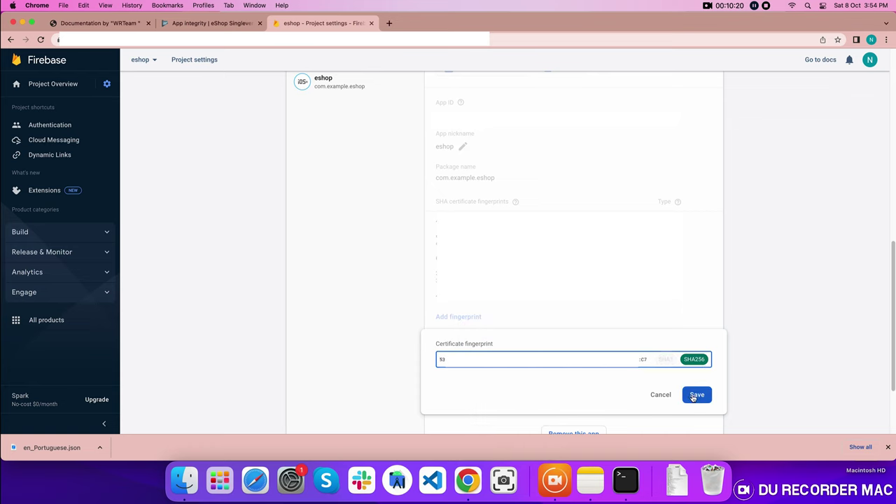
pyautogui.click(697, 394)
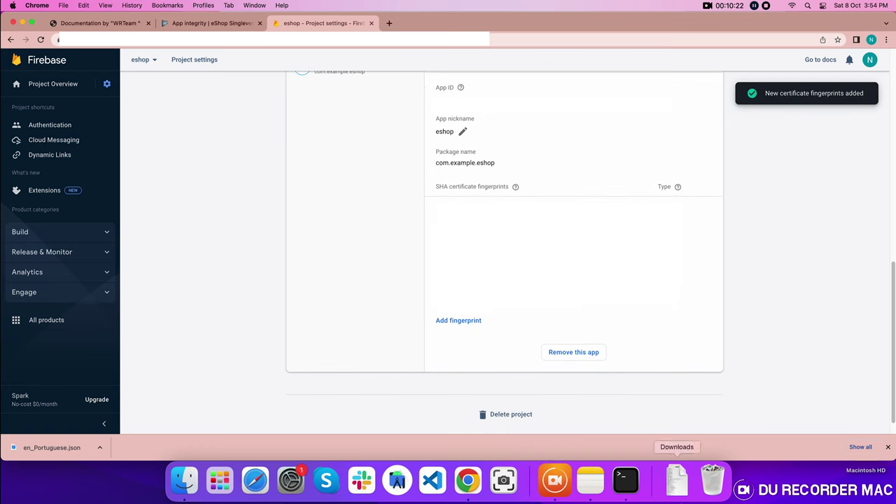
# - Switch to Notes and add the line "Done" below the Firebase instruction, with a new line after it
pyautogui.click(590, 479)
pyautogui.click(683, 376)
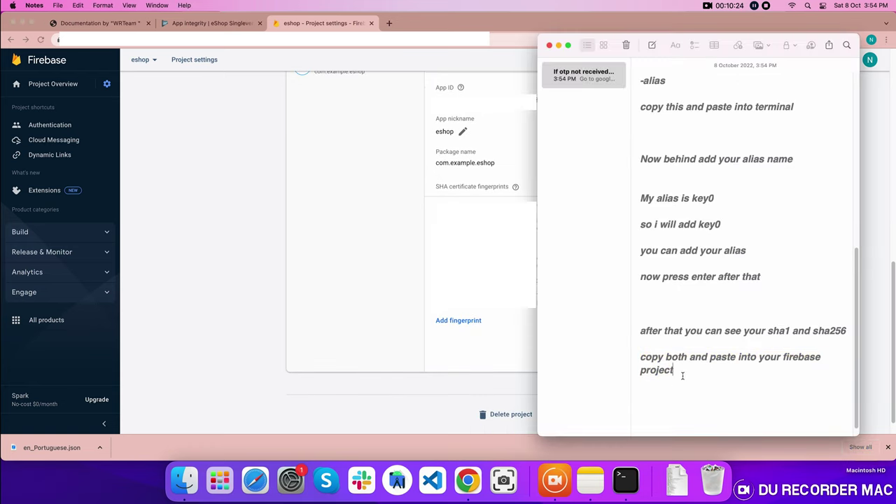
pyautogui.press('Return')
pyautogui.press('Return')
pyautogui.write('donw')
pyautogui.press('BackSpace')
pyautogui.write('e')
pyautogui.press('Return')
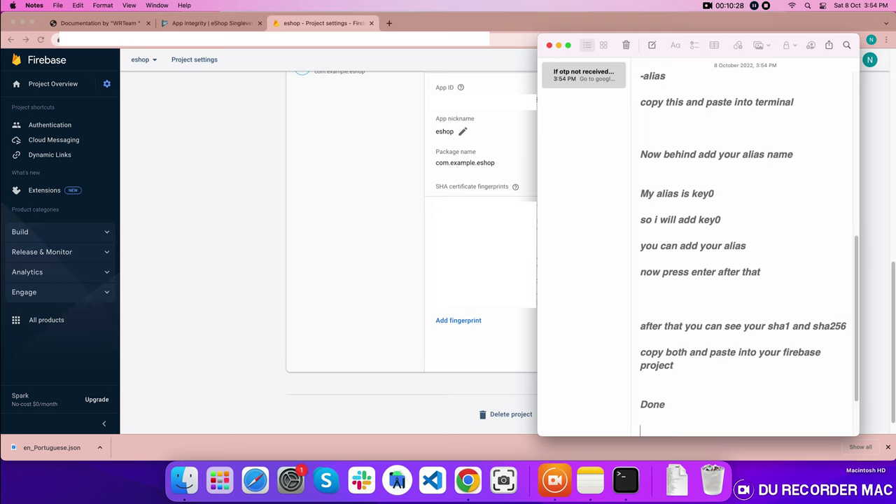
# - Begin the note's closing instruction with "now you have to uninstall old apk and"
pyautogui.write('now you')
pyautogui.write('have tp')
pyautogui.press('BackSpace')
pyautogui.write('o i')
pyautogui.write('unsua')
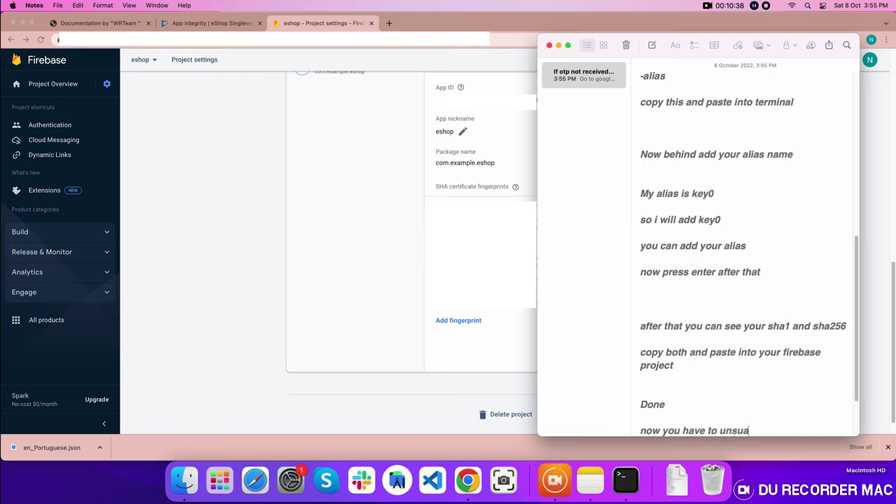
pyautogui.press('BackSpace')
pyautogui.press('BackSpace')
pyautogui.press('BackSpace')
pyautogui.write('install old apkj and insyal')
pyautogui.press('BackSpace')
pyautogui.press('BackSpace')
pyautogui.press('BackSpace')
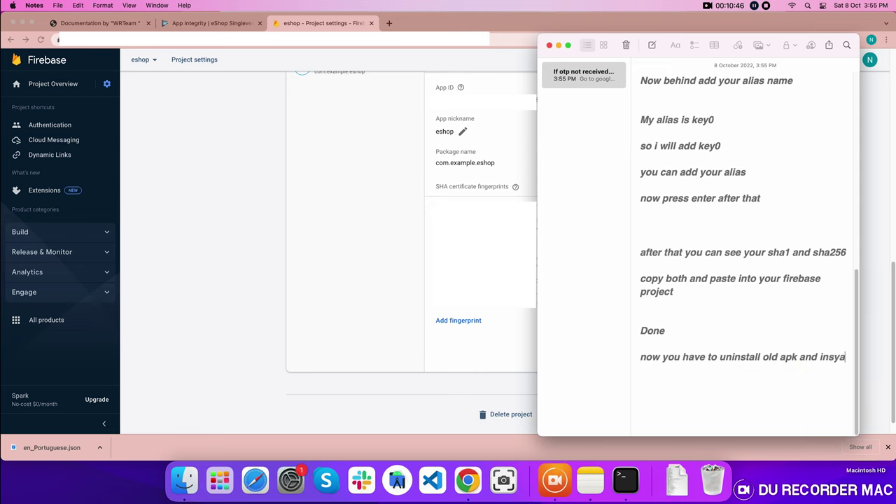
# - Complete the note's closing instruction with "install new one after that your otp will be receive"
pyautogui.write('tall new')
pyautogui.write(' pr')
pyautogui.press('BackSpace')
pyautogui.press('BackSpace')
pyautogui.write('one after tyah')
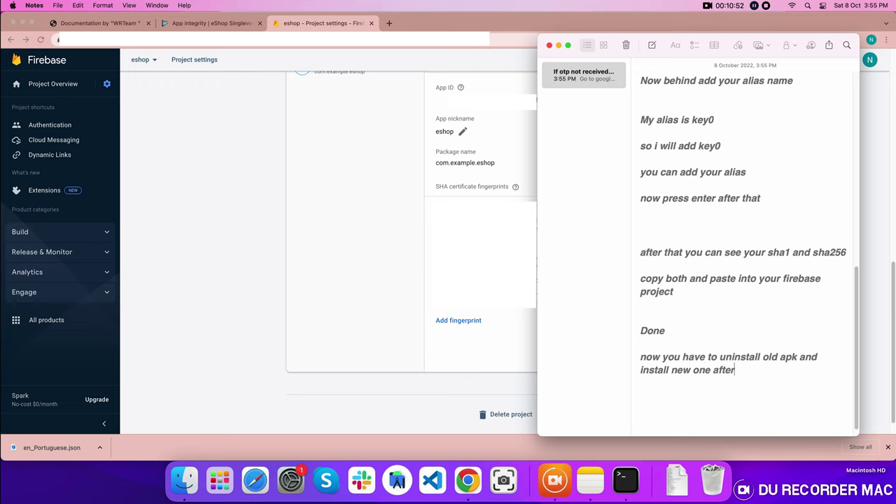
pyautogui.press('BackSpace')
pyautogui.press('BackSpace')
pyautogui.press('BackSpace')
pyautogui.write('hat your otp w')
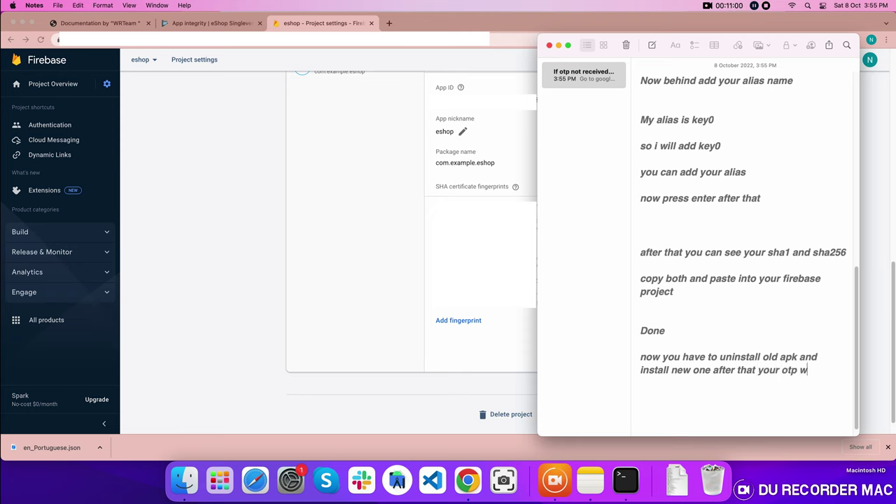
pyautogui.write('ill be receive')
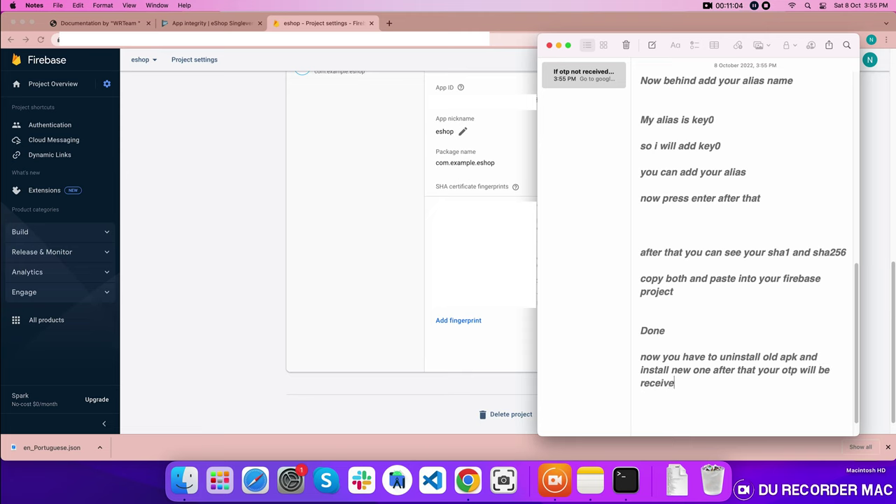